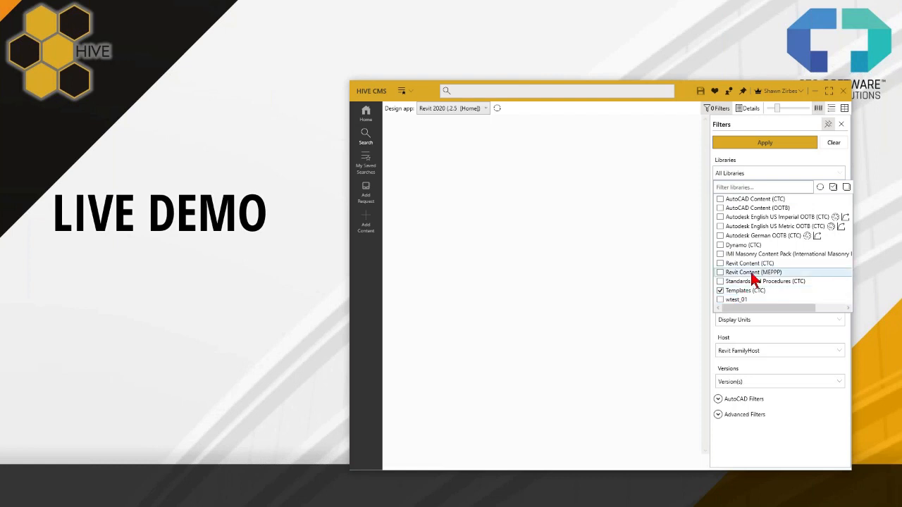
Filter the content search to only Revit content in the Templates (CTC) library
click(761, 151)
click(720, 262)
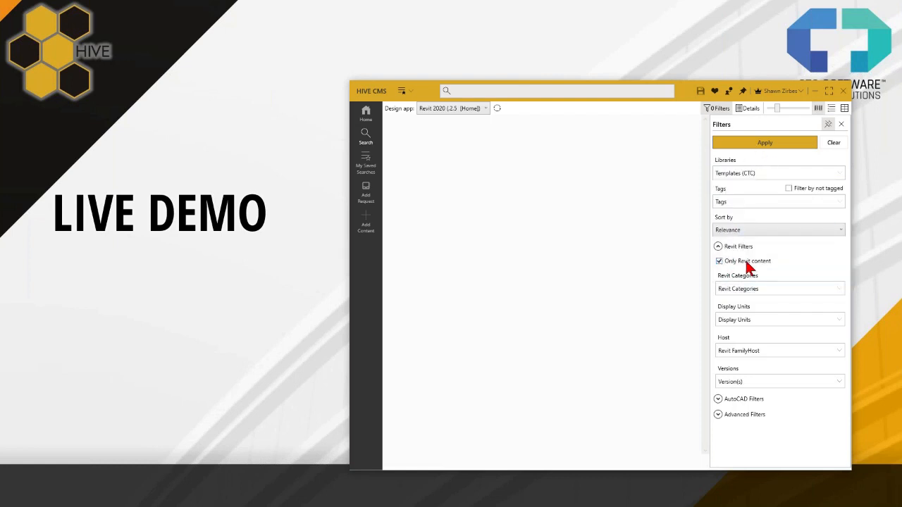
click(748, 145)
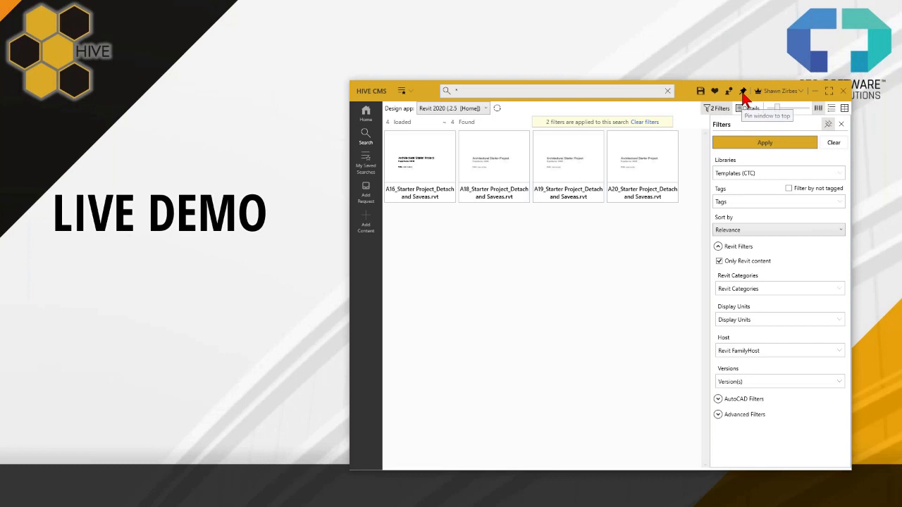
drag(690, 97, 727, 96)
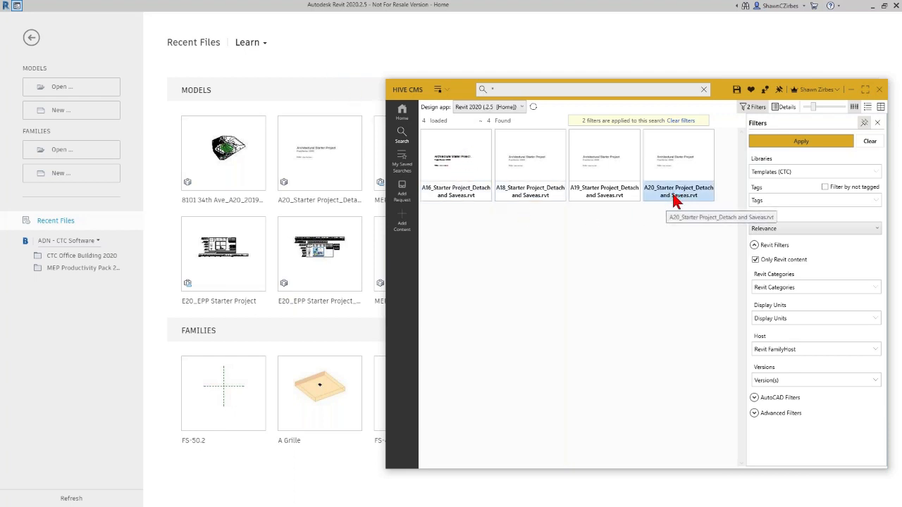
Open A20_Starter Project_Detach and Saveas.rvt detached from central with worksets preserved, and accept the opening worksets
double_click(673, 198)
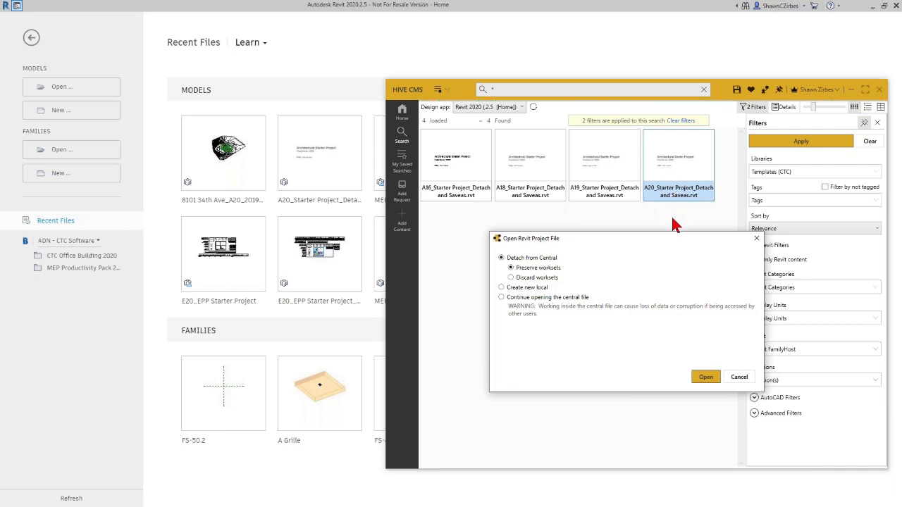
drag(673, 236, 646, 210)
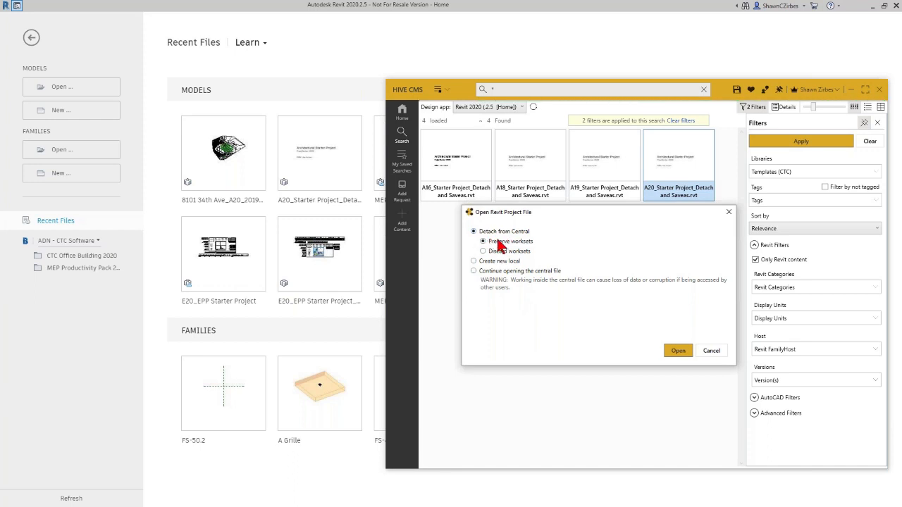
click(678, 352)
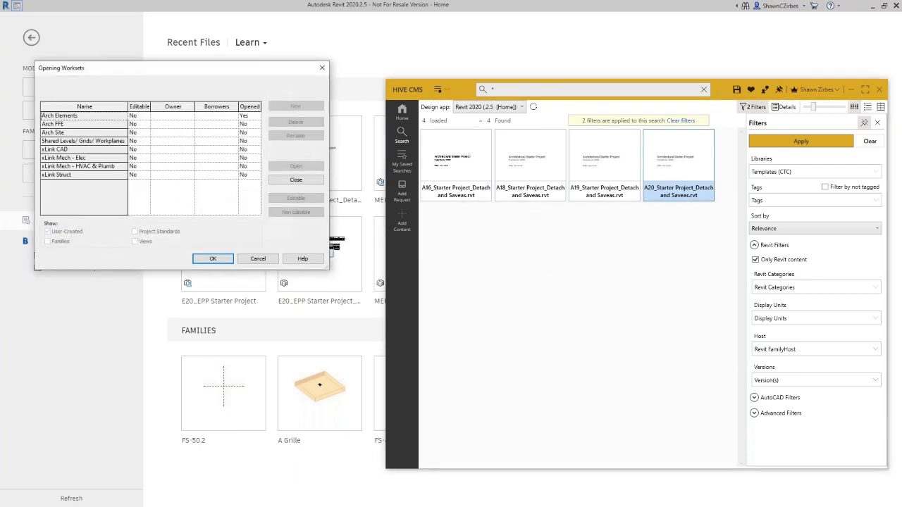
drag(101, 117, 237, 181)
click(215, 259)
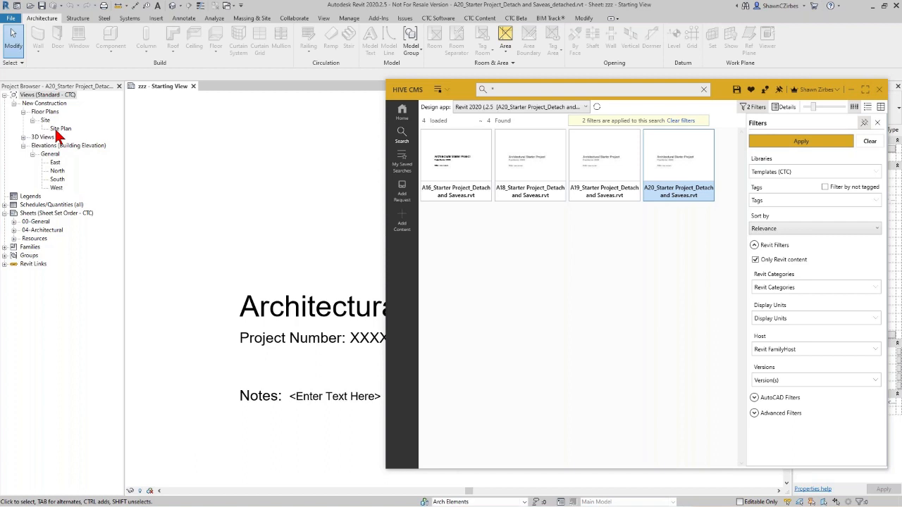
Set up plan views in View Creator for the Main Level, Second Level, Lower Level and Roof
click(437, 19)
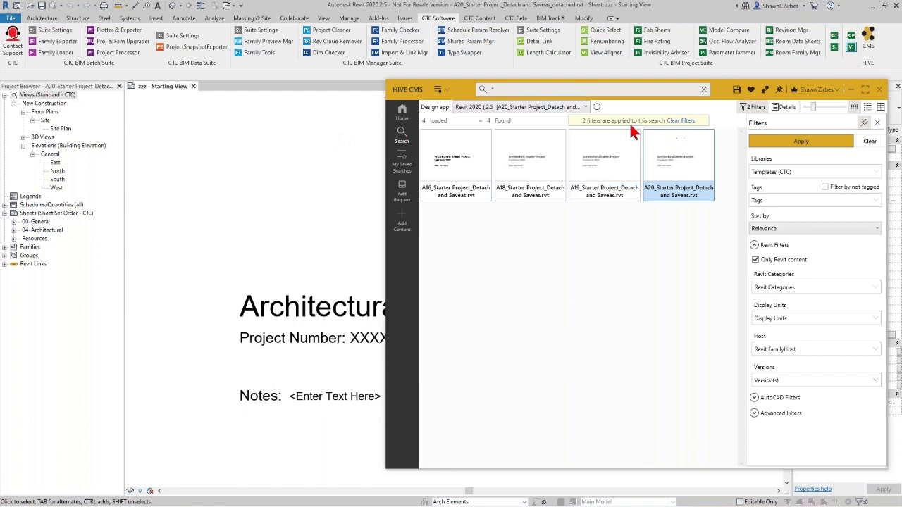
click(62, 52)
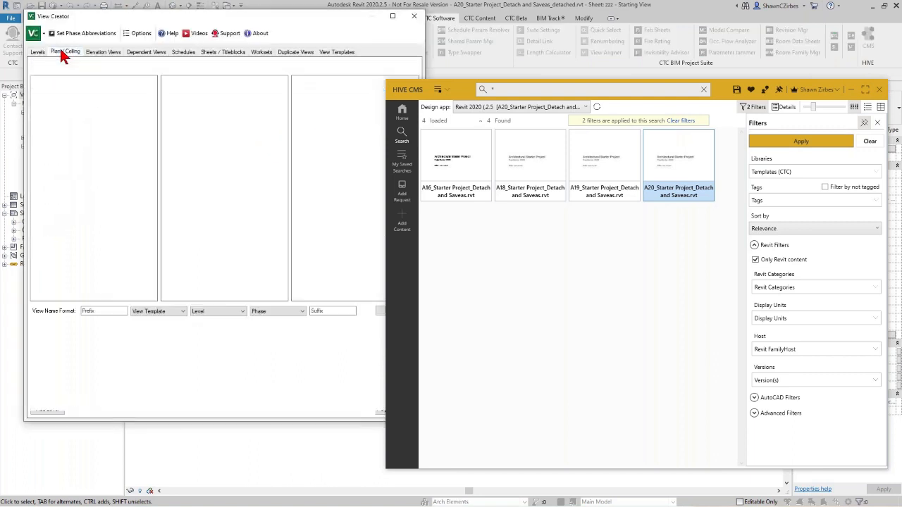
click(40, 110)
click(40, 119)
click(40, 127)
click(40, 135)
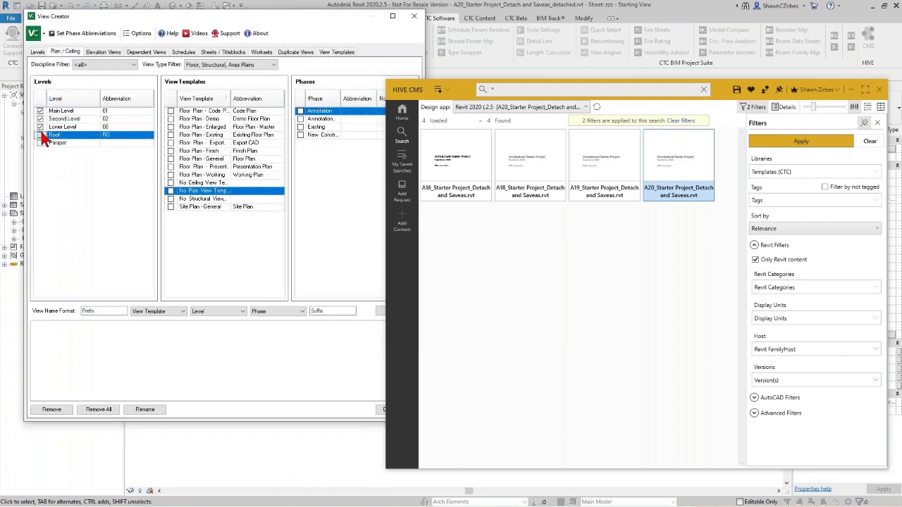
Include the Code Plan, Demo, Finish, General and Presentation floor plan templates, and the New Construction phase with no abbreviation
click(170, 110)
click(170, 118)
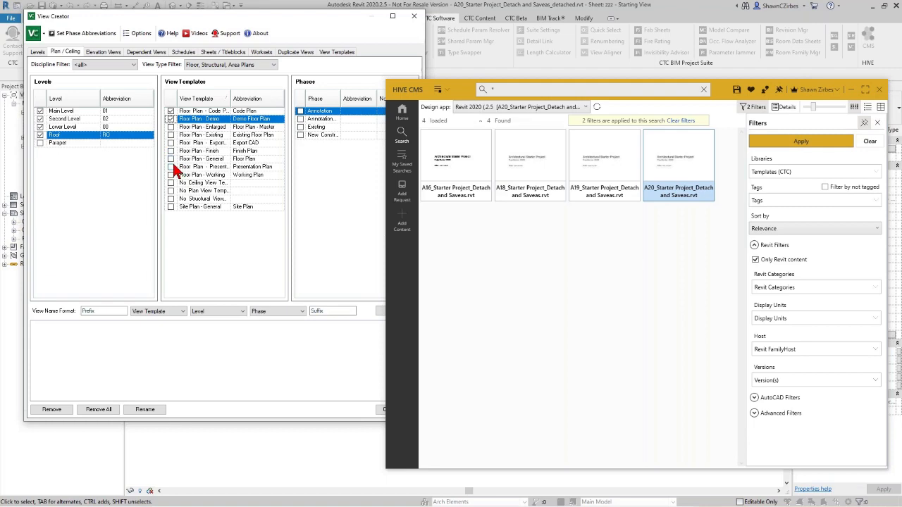
click(172, 167)
click(171, 159)
click(170, 151)
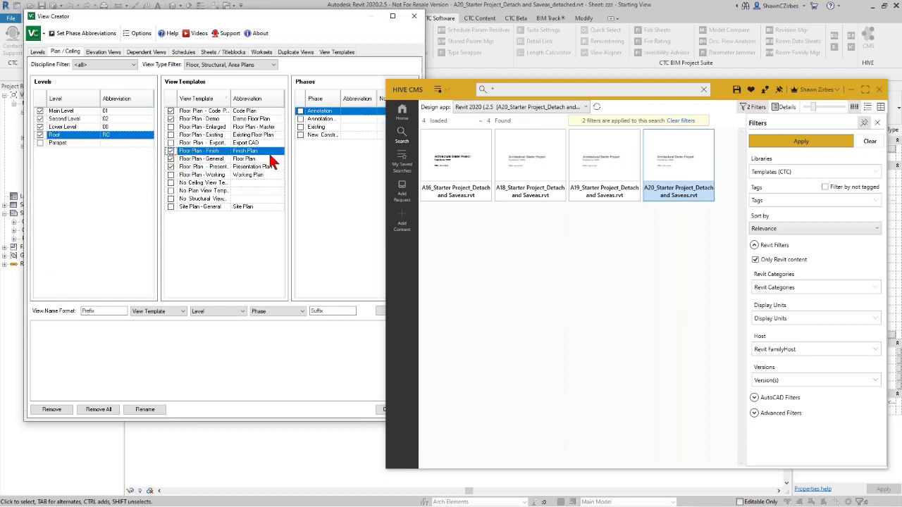
click(300, 134)
drag(342, 21, 321, 18)
click(375, 132)
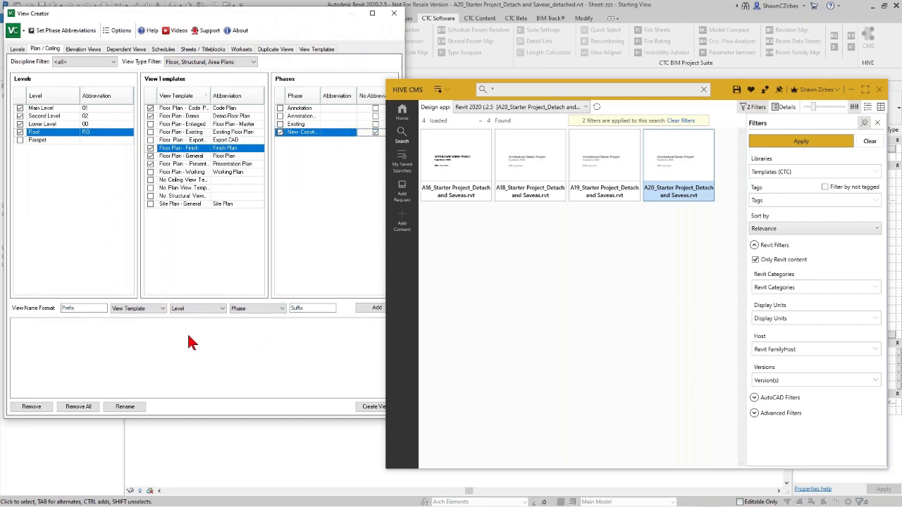
Add the level and template combinations to the list, create the plan views and close View Creator
click(364, 310)
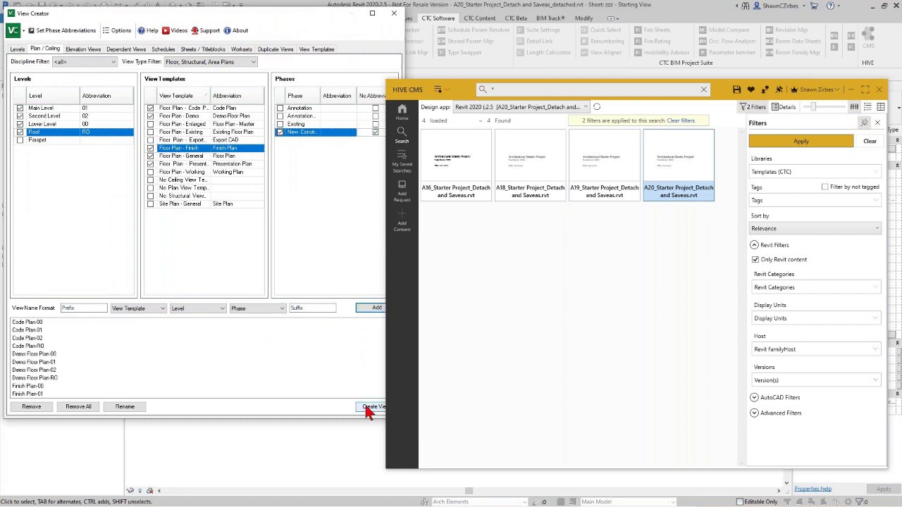
click(366, 407)
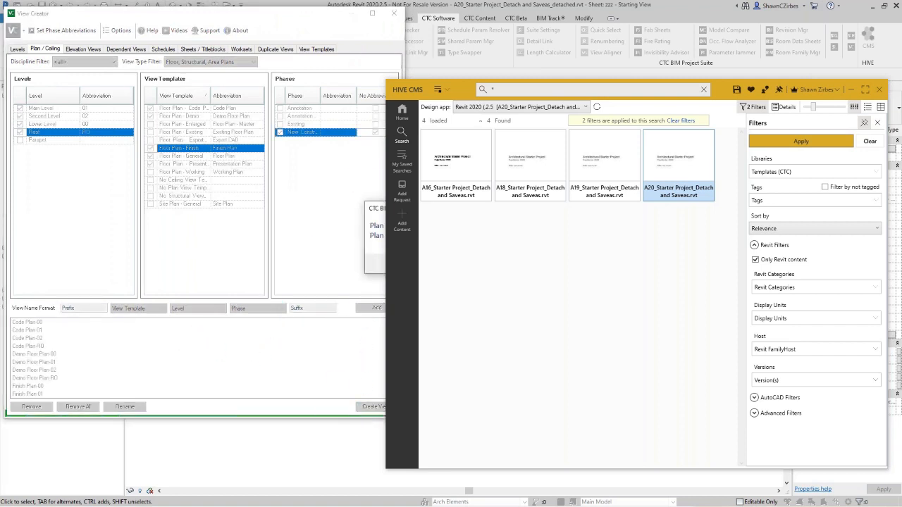
drag(379, 213, 189, 206)
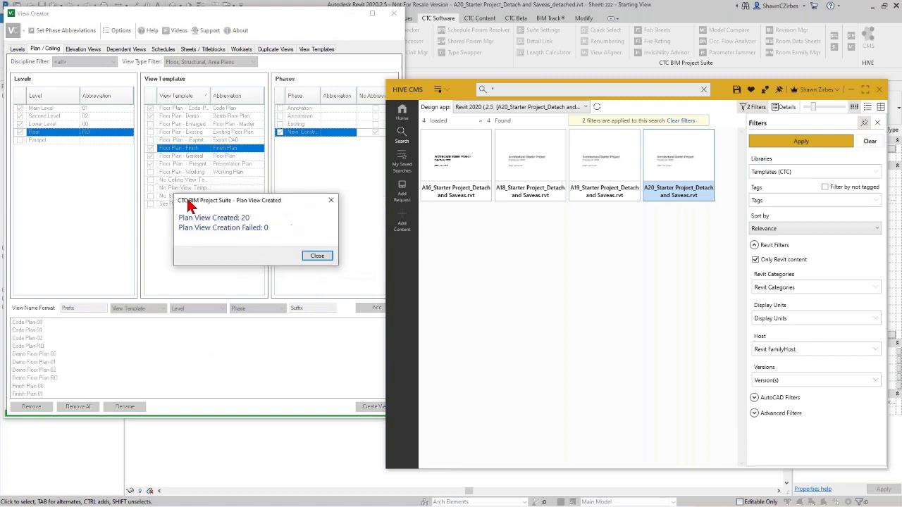
click(317, 257)
click(393, 15)
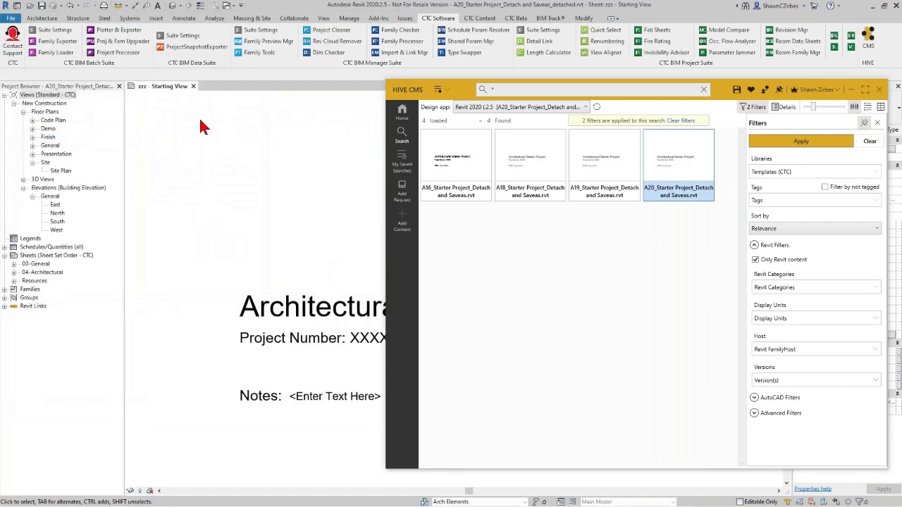
Open the Floor Plan-01 view from the General floor plans
click(32, 145)
click(67, 162)
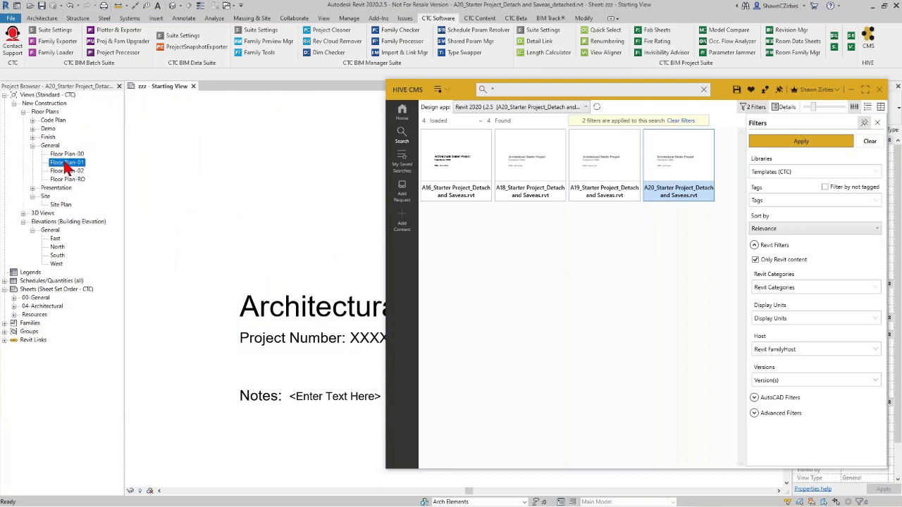
double_click(67, 162)
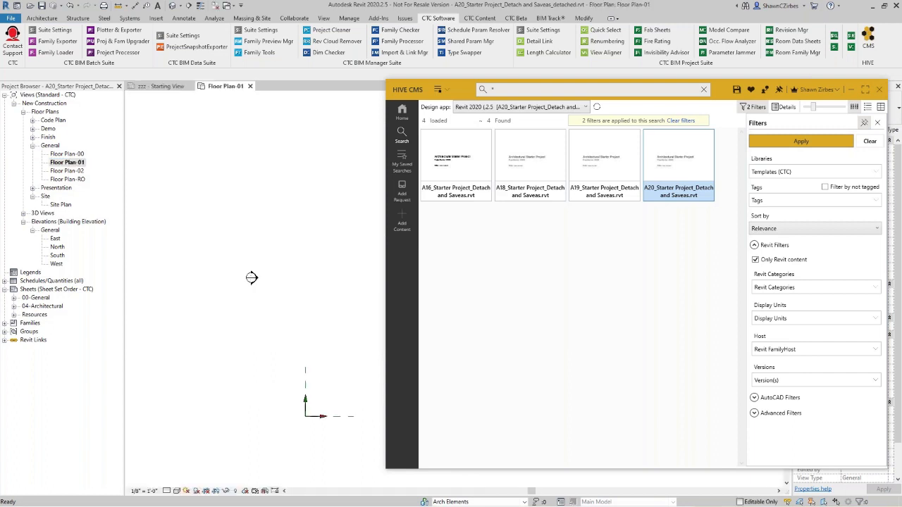
middle_drag(314, 272, 237, 259)
scroll(239, 266, down, 3)
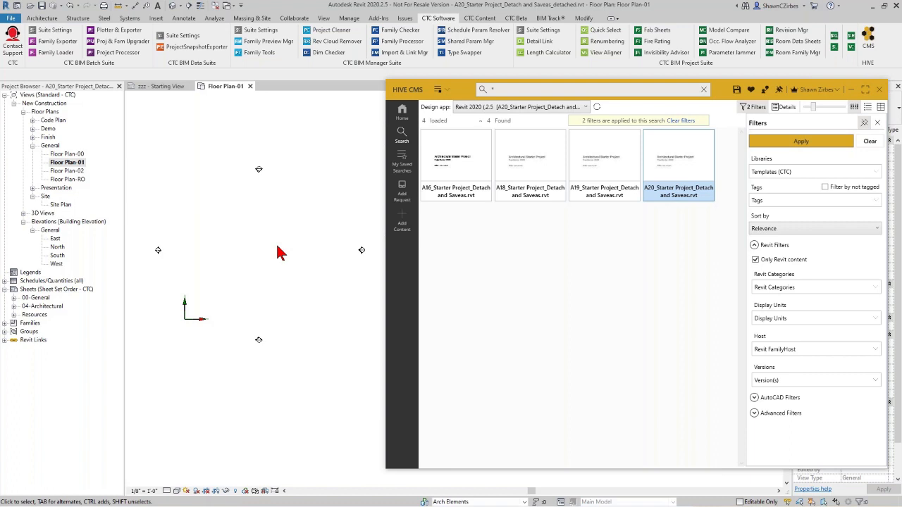
Start the Wall tool and examine the wall types available in the project, leaving without drawing
click(41, 18)
click(42, 38)
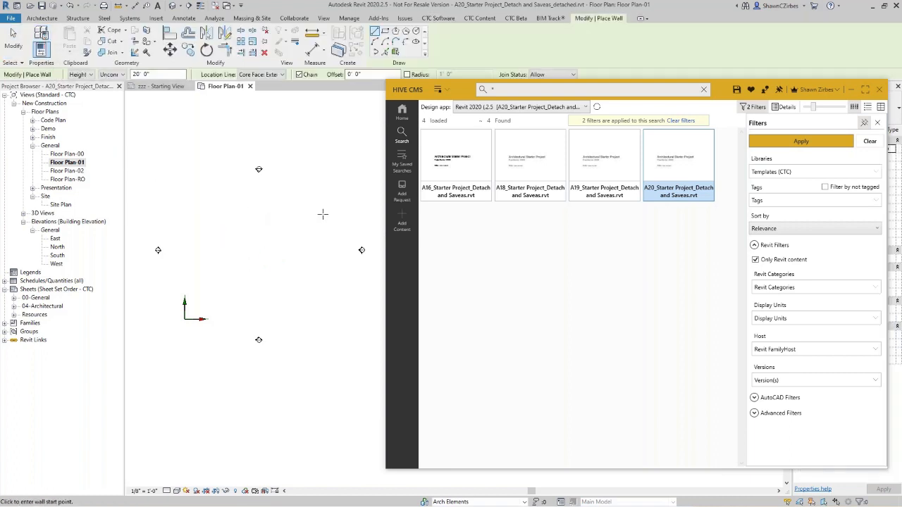
click(896, 107)
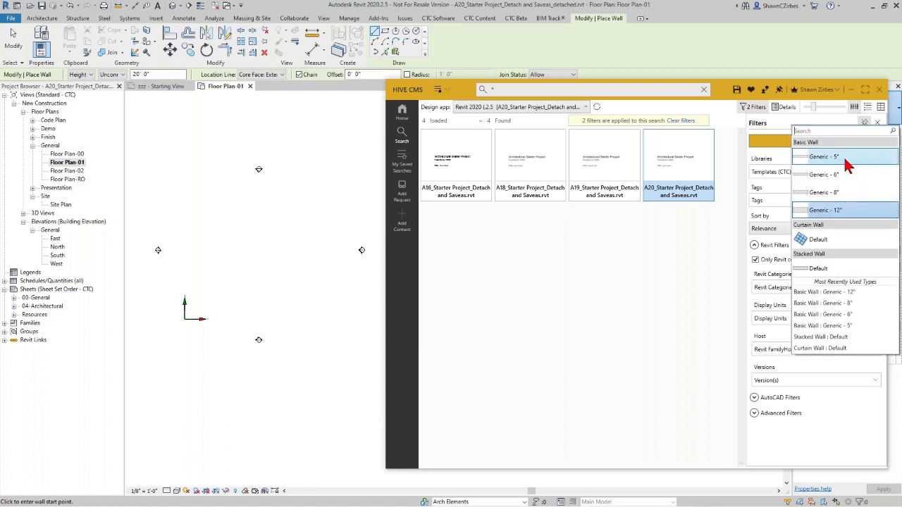
click(839, 210)
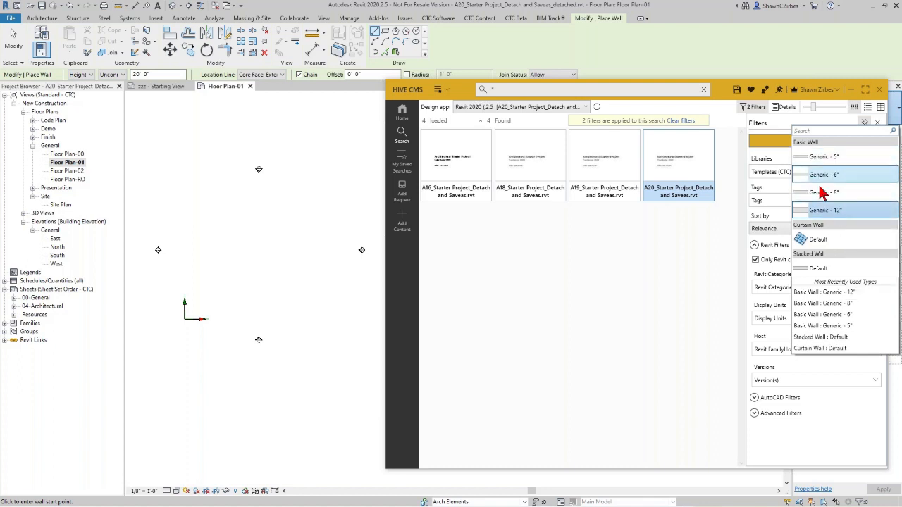
click(844, 212)
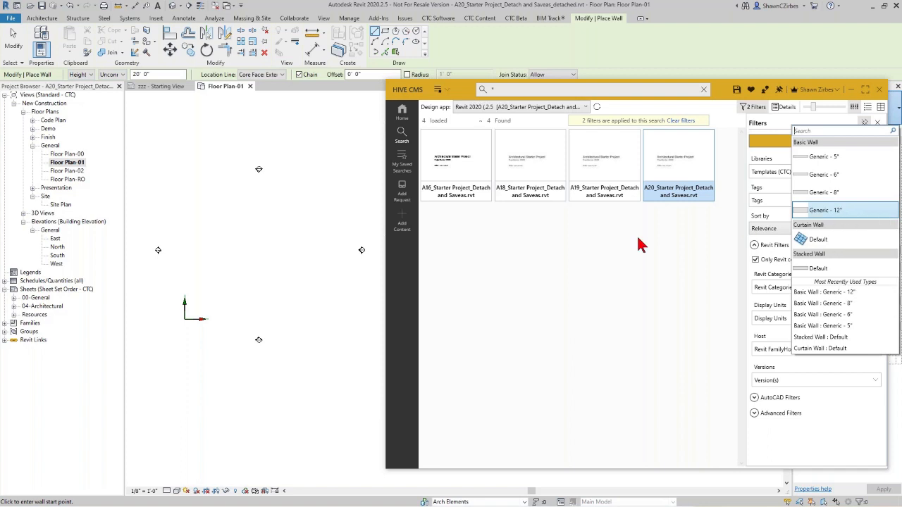
key(Escape)
key(Escape)
Clear the HIVE CMS filters, and load the WL_Int_Type A_4 7/8" wall type found by searching for "Type A"
click(868, 141)
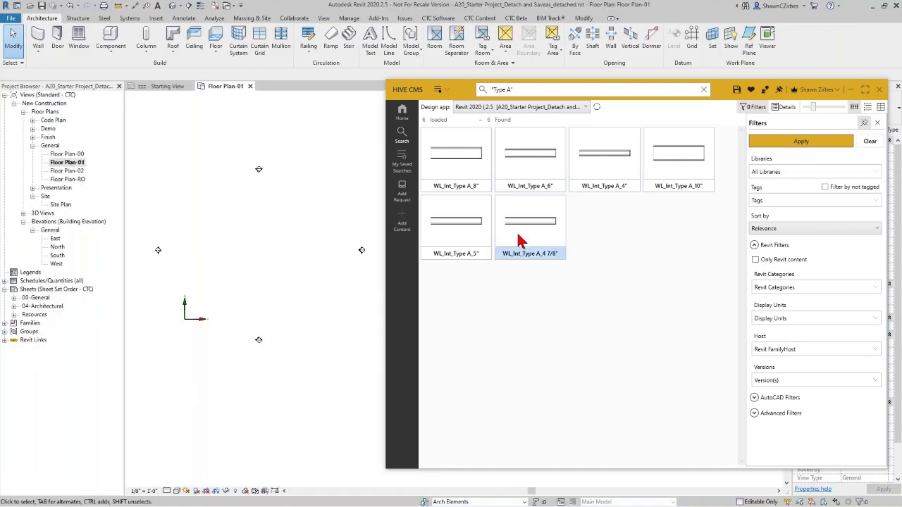
double_click(537, 240)
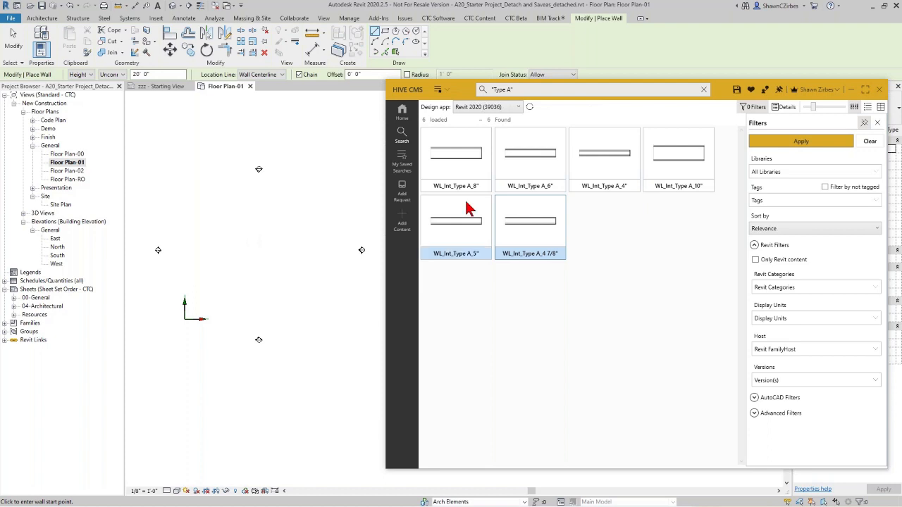
click(895, 107)
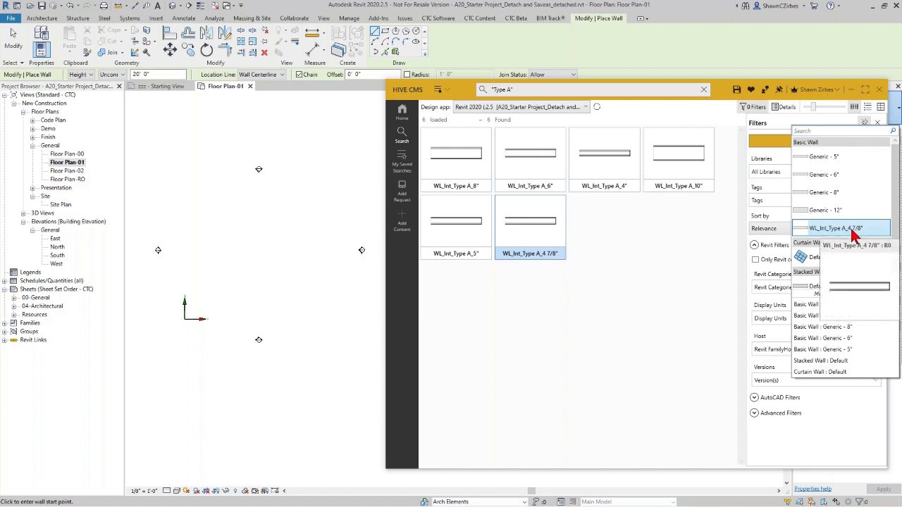
middle_click(276, 246)
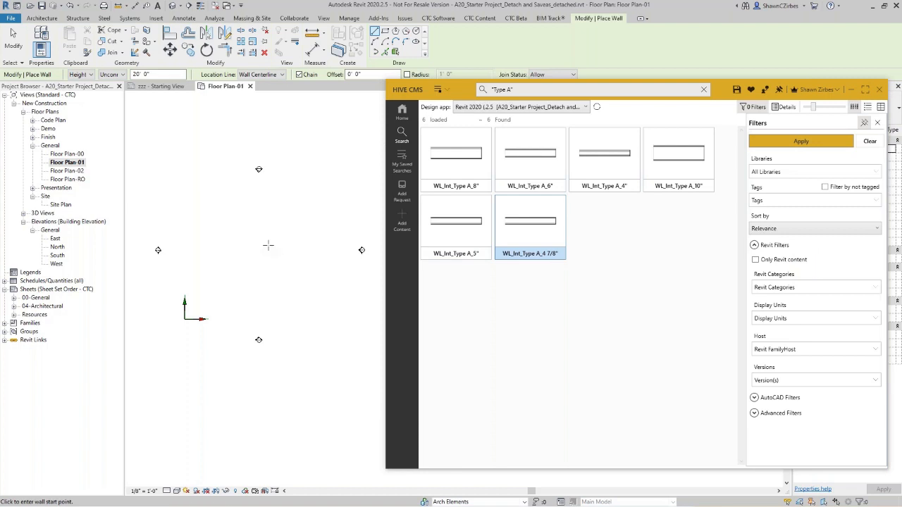
Draw a closed L-shaped loop of walls between the elevation markers, about 44' deep overall with a notch about 20' deep
click(194, 210)
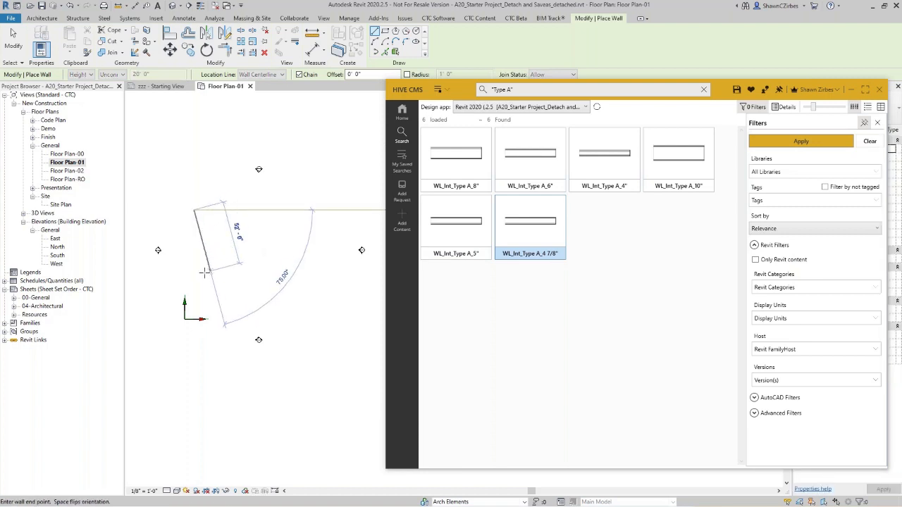
click(194, 265)
click(243, 264)
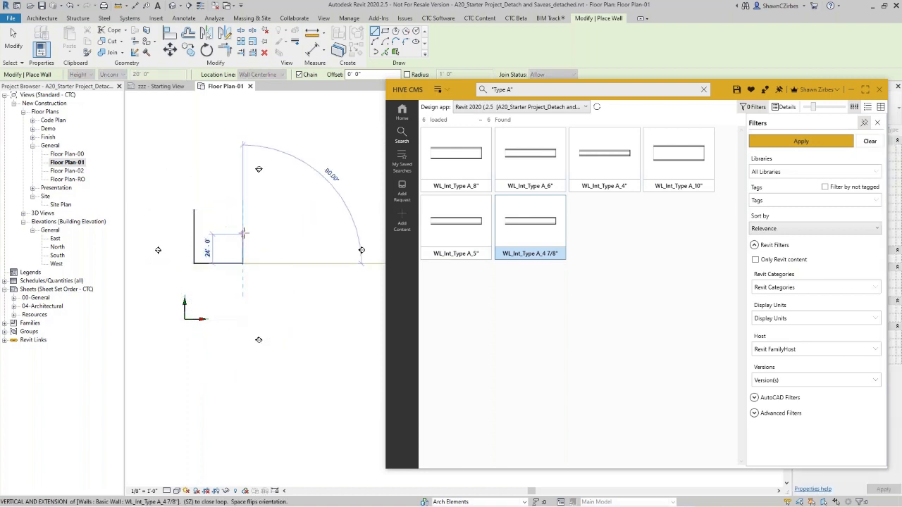
click(243, 234)
click(219, 234)
click(219, 210)
click(194, 210)
key(Escape)
key(Escape)
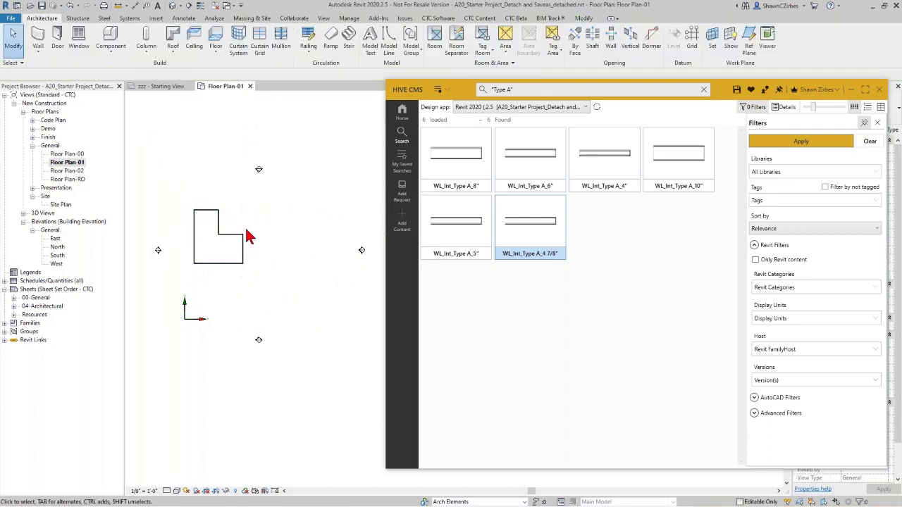
Set the metal stud structure layer of the WL_Int_Type A_4 7/8" wall type to 11 5/8" thick
scroll(214, 262, up, 5)
scroll(237, 228, up, 1)
scroll(239, 251, down, 3)
scroll(241, 261, up, 2)
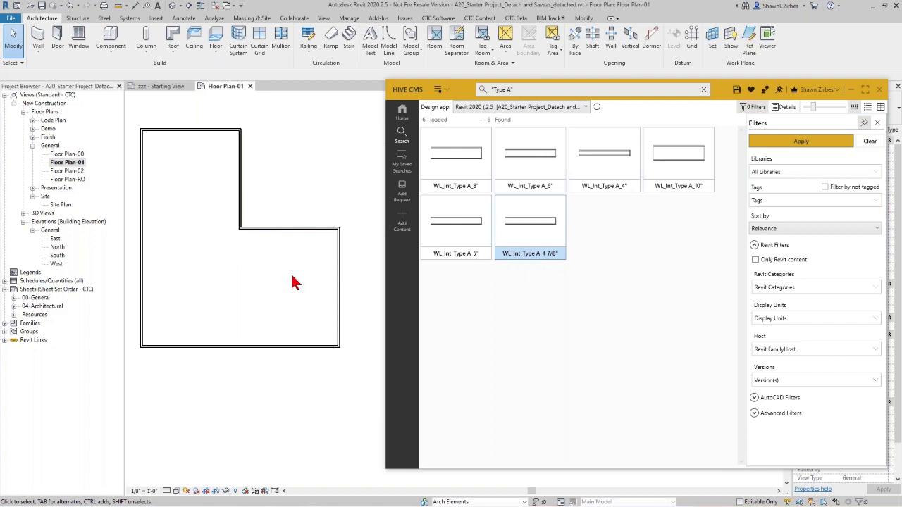
click(290, 230)
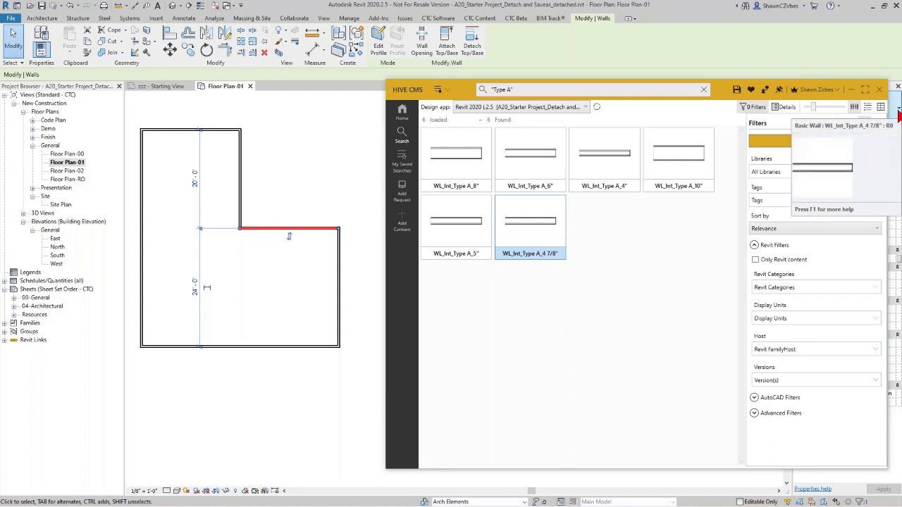
click(895, 141)
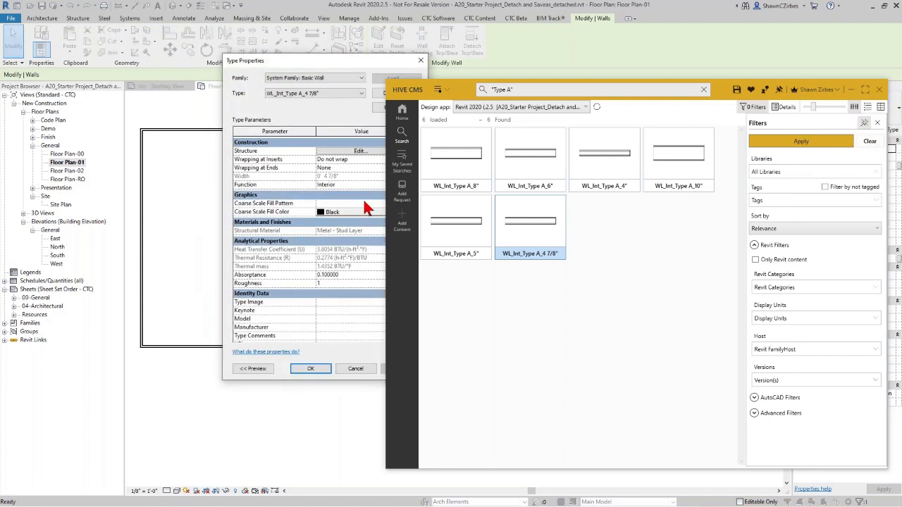
drag(354, 68, 268, 60)
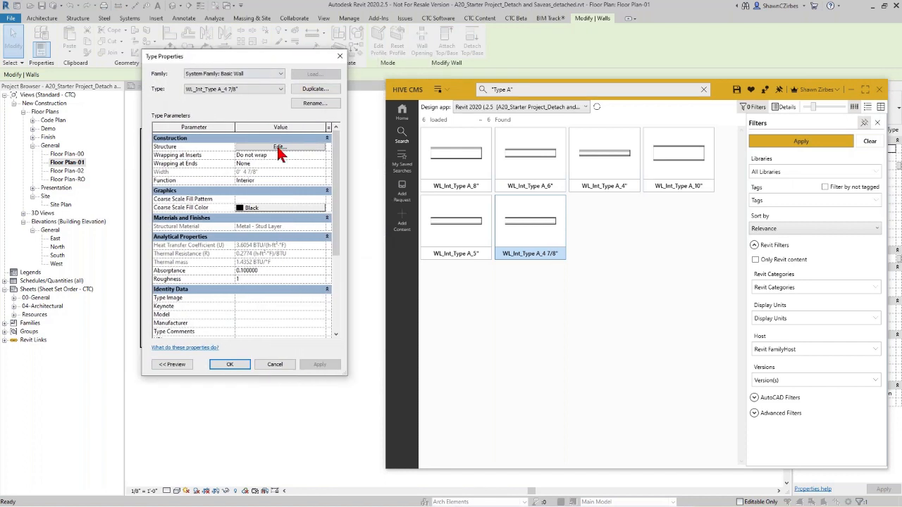
click(275, 149)
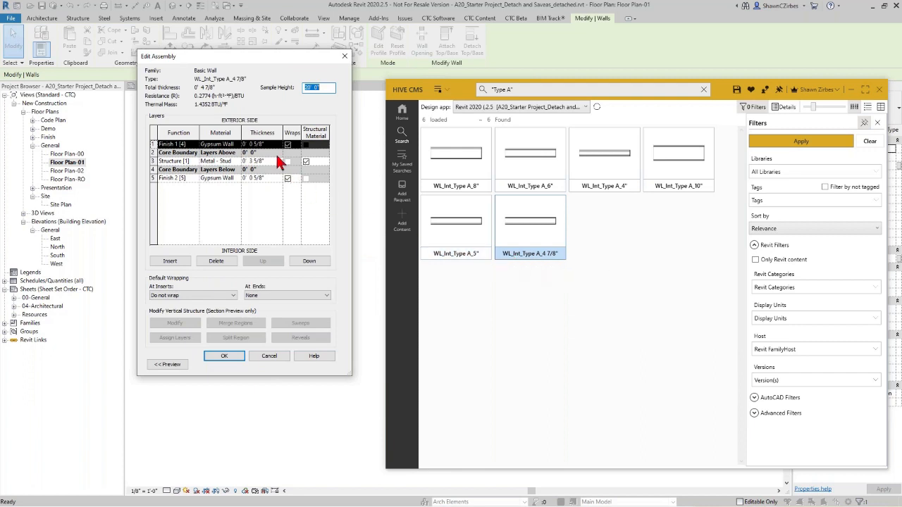
click(262, 161)
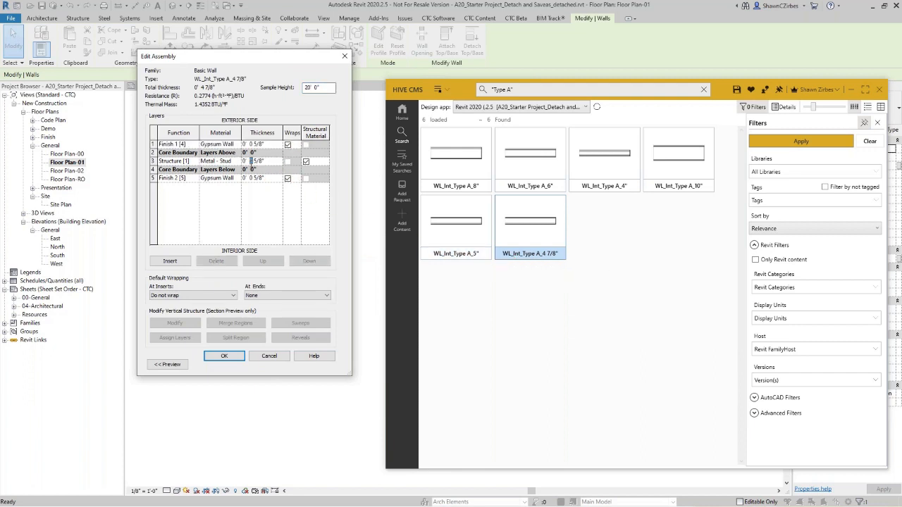
text(11)
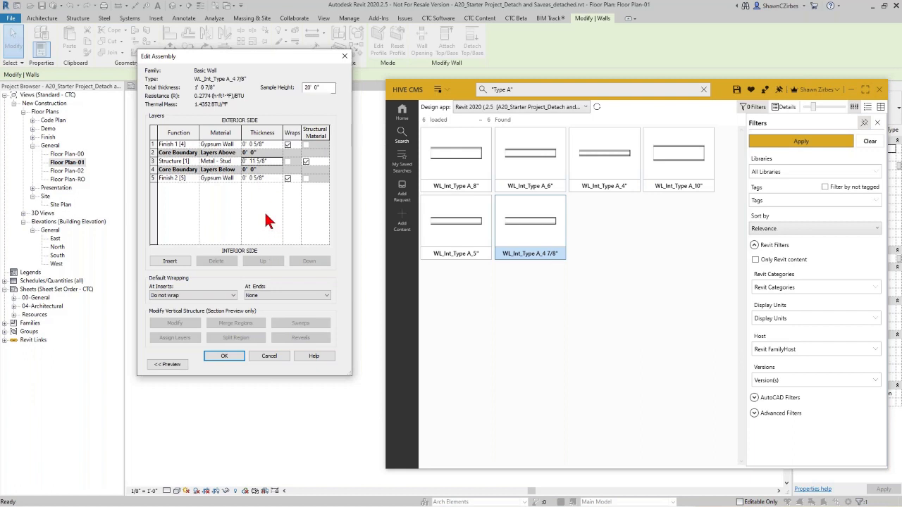
click(229, 356)
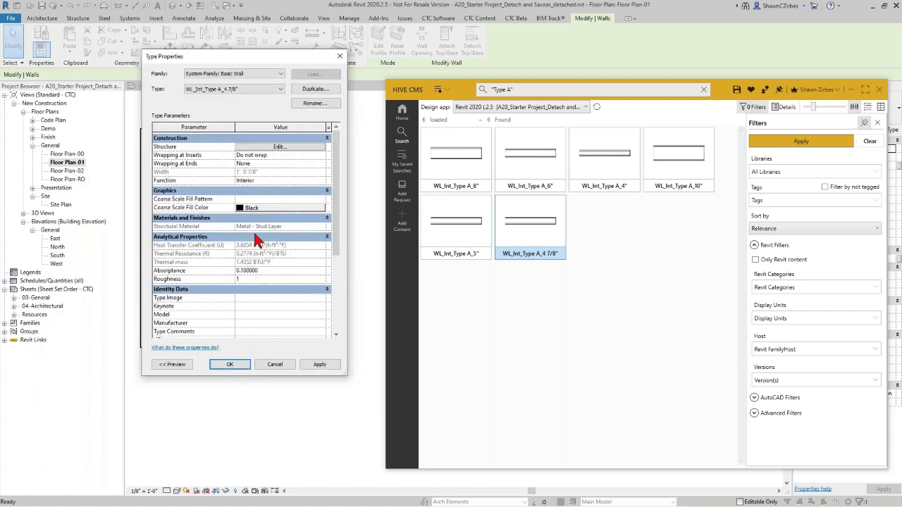
click(233, 364)
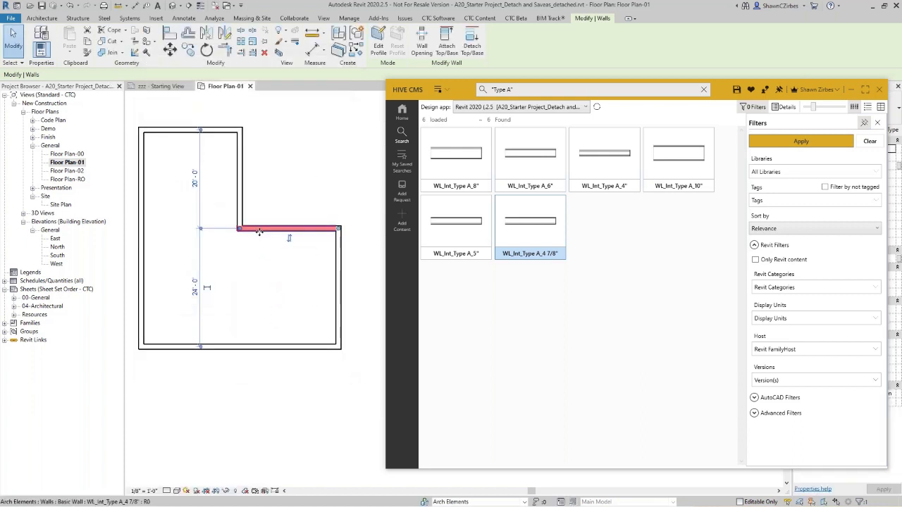
click(273, 279)
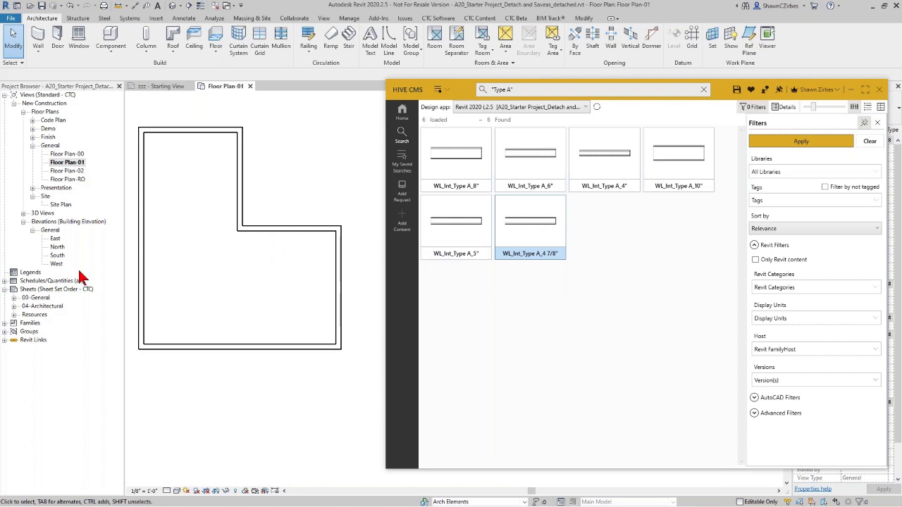
Draw a horizontal WL_Int_Type A_4 7/8" wall about 14' long inside the L-shaped loop, and check the available wall types
double_click(533, 226)
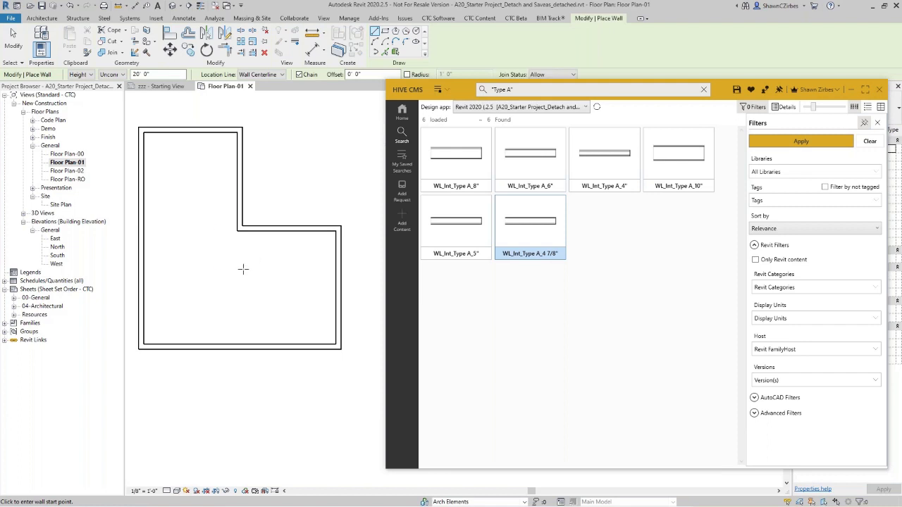
click(192, 287)
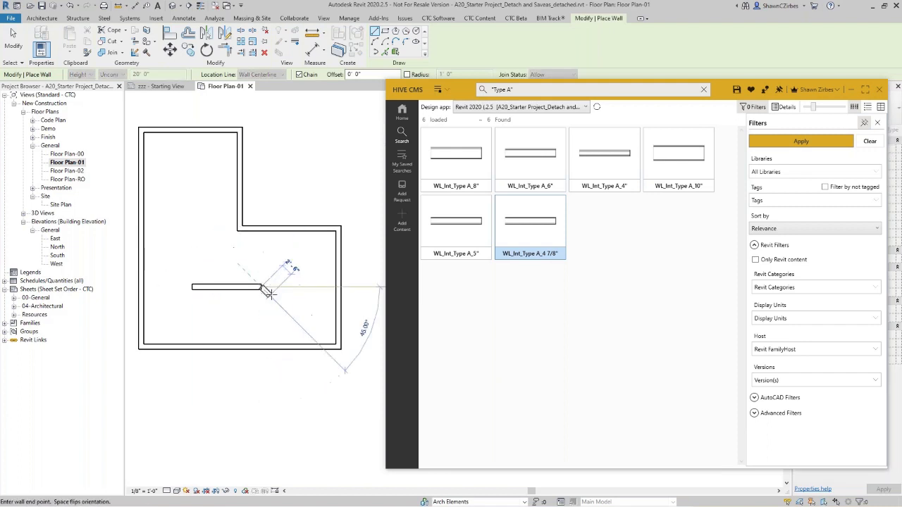
click(261, 286)
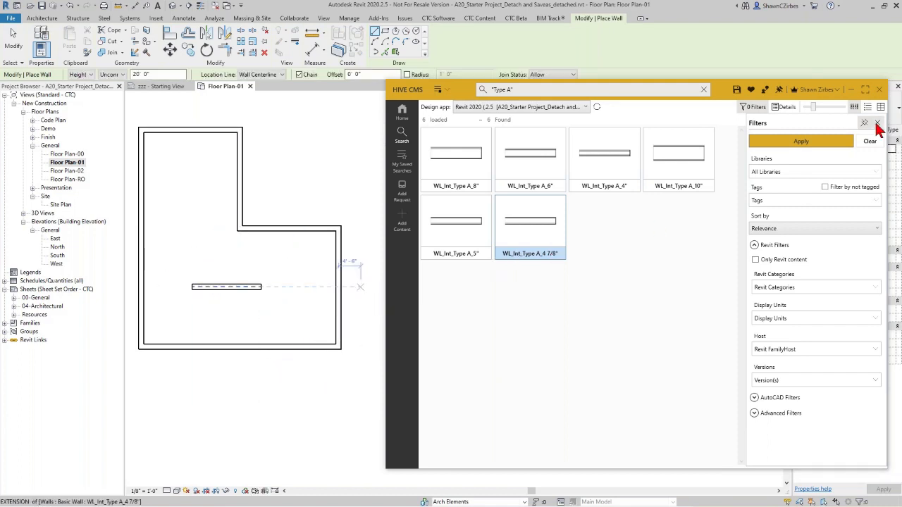
click(896, 134)
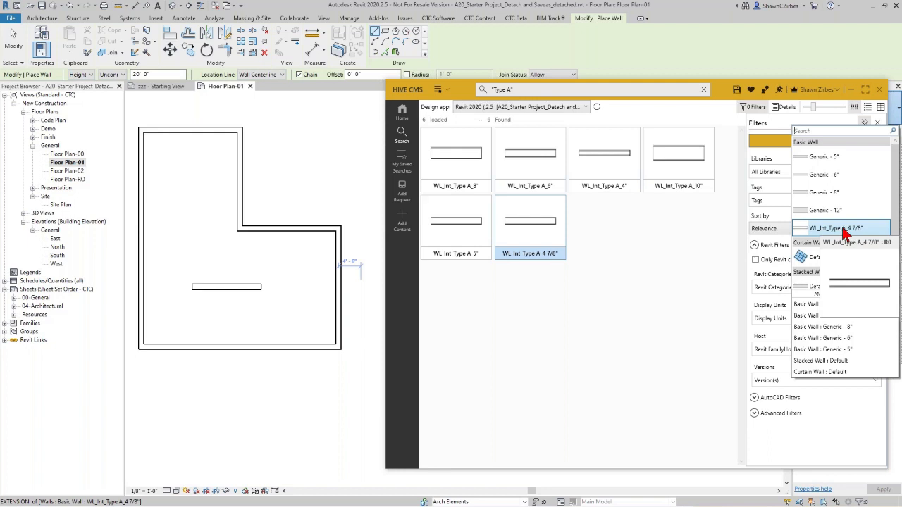
click(527, 250)
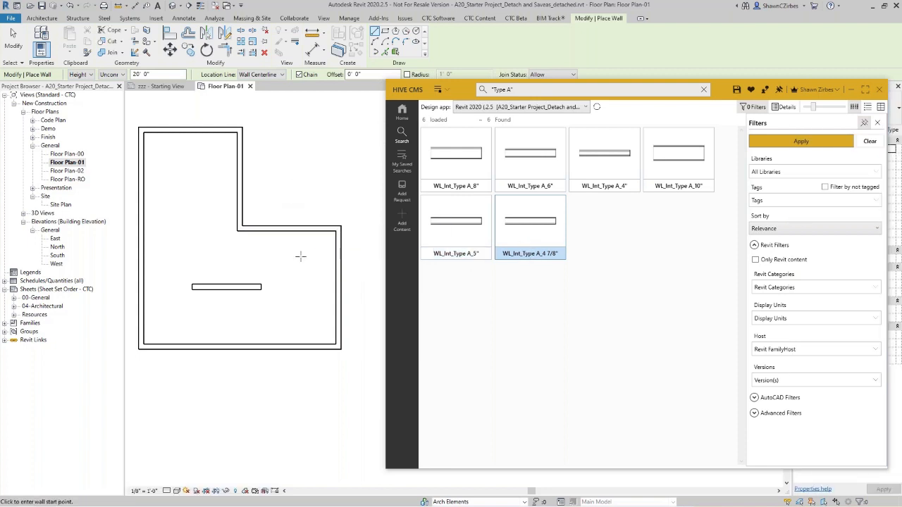
key(Escape)
key(Escape)
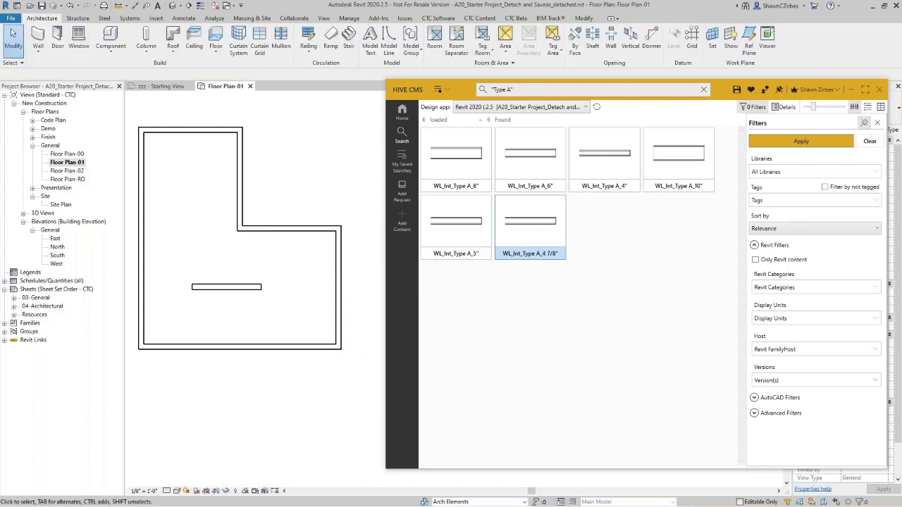
Search the HIVE CMS library for "Swing_Single" and examine the door family's details and family types
click(502, 89)
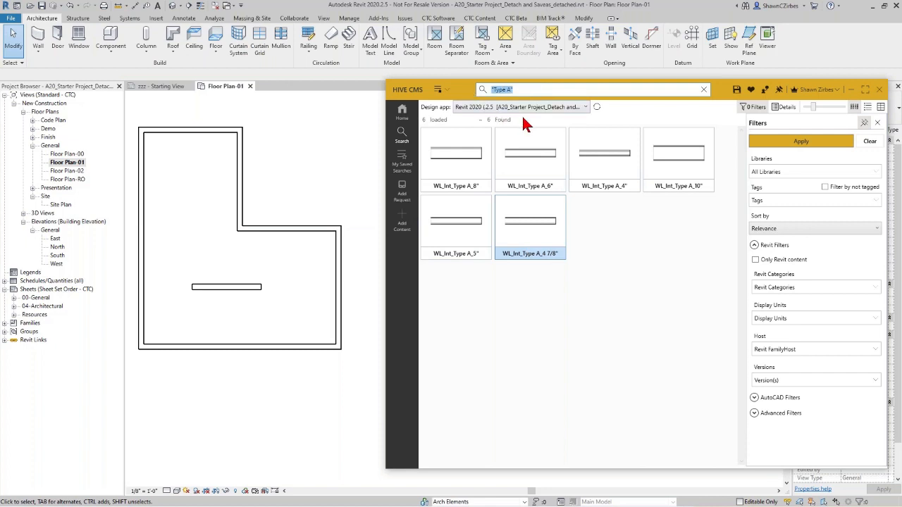
text("Swing_Single")
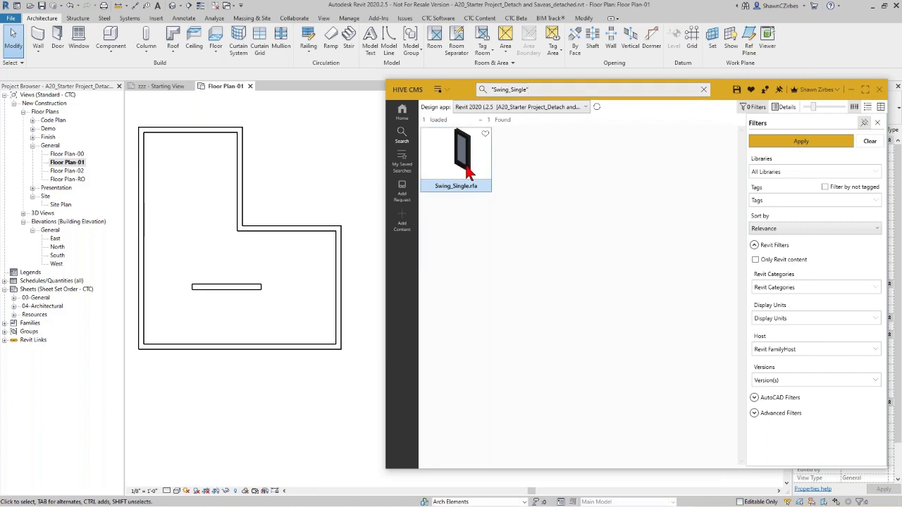
click(782, 108)
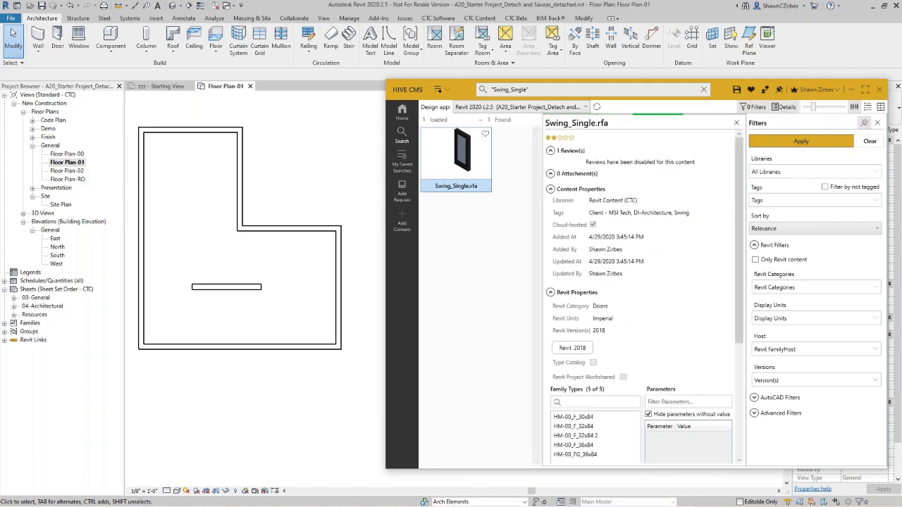
scroll(657, 357, down, 3)
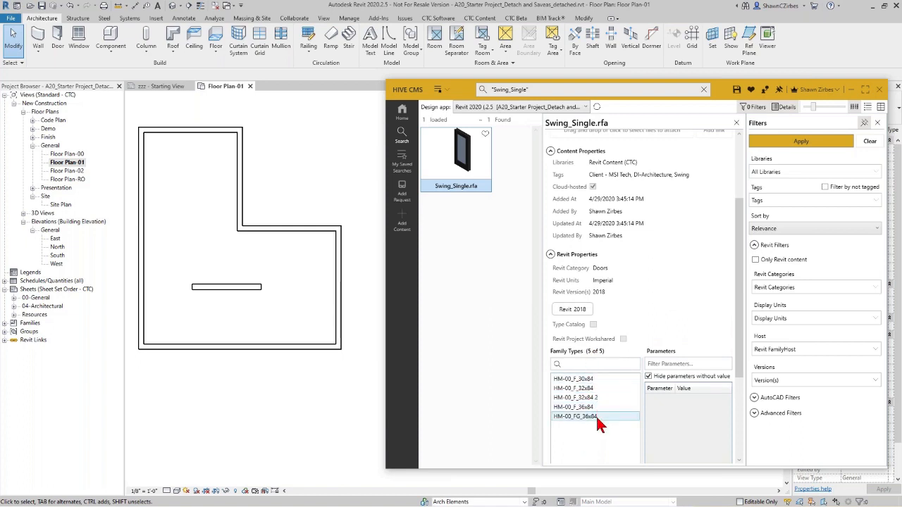
click(736, 123)
Load only the HM-00_F_36x84 and HM-00_FG_36x84 types of the Swing_Single door family, keeping the family type selector always displayed
double_click(462, 160)
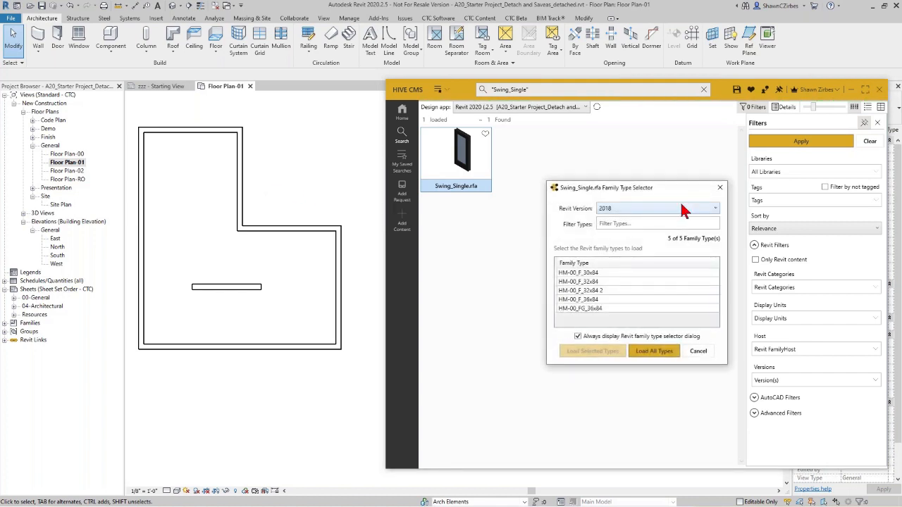
drag(665, 187, 326, 112)
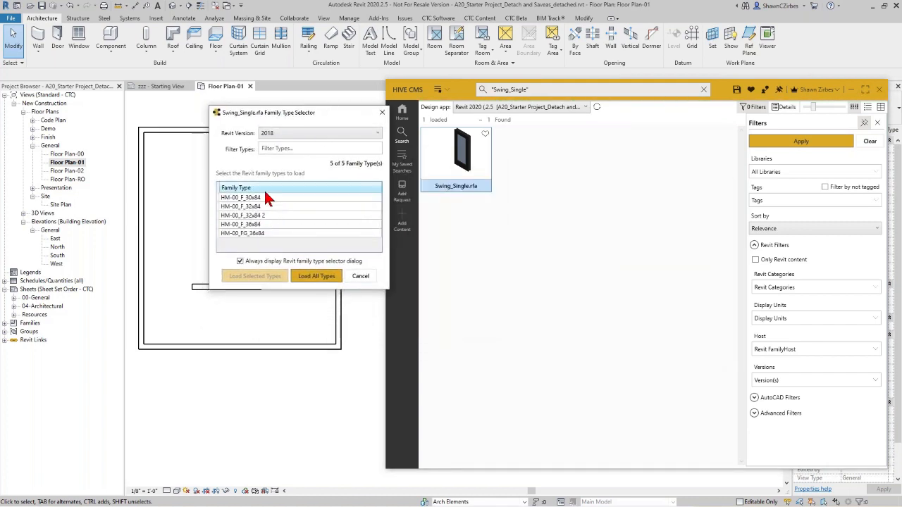
click(264, 224)
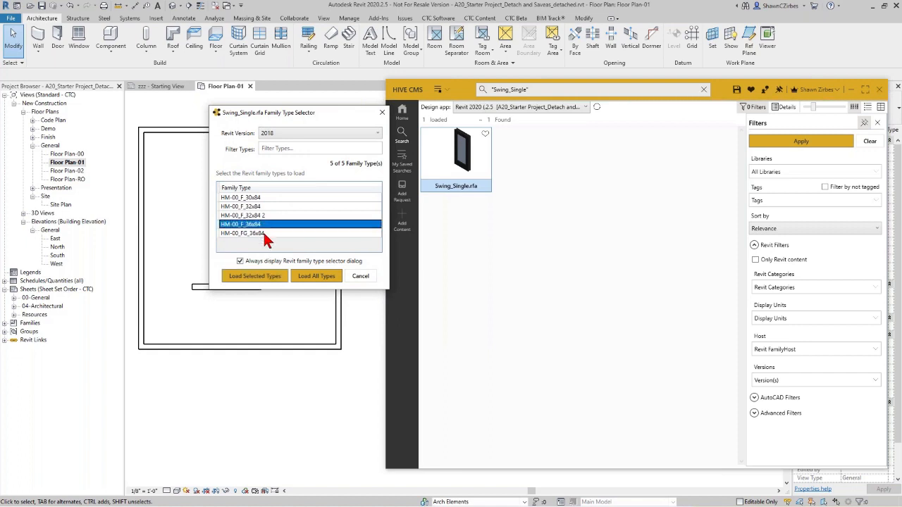
ctrl+click(264, 233)
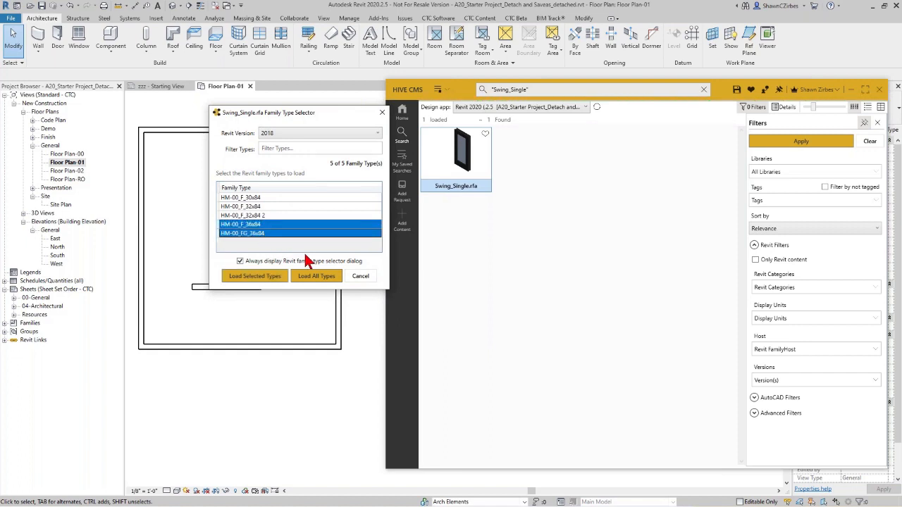
click(239, 261)
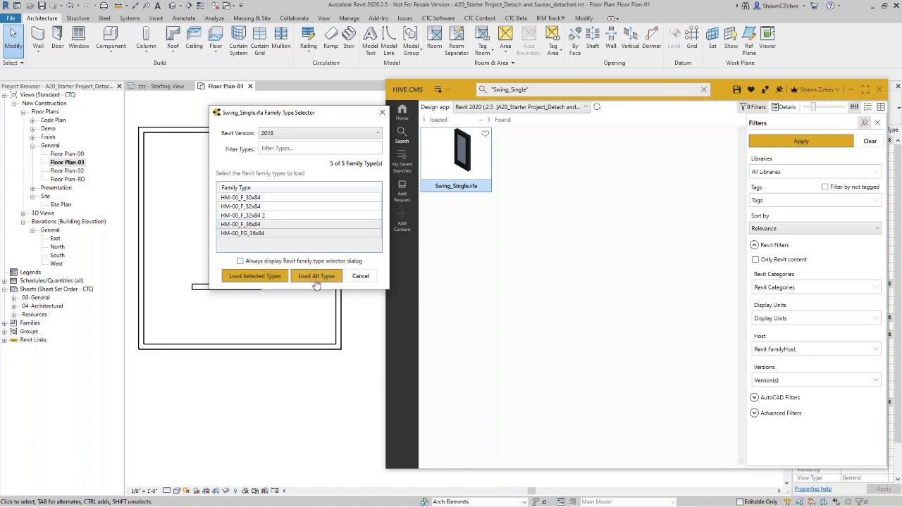
click(240, 262)
click(262, 225)
shift+click(263, 233)
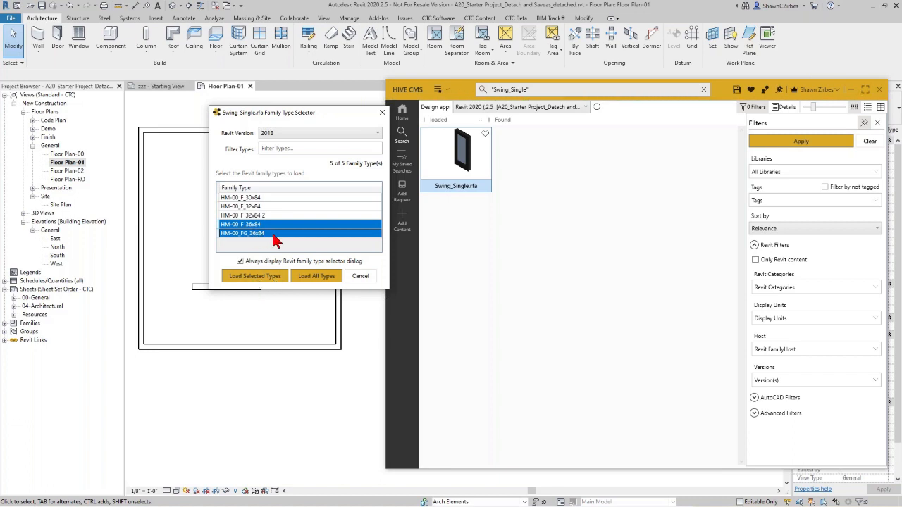
click(265, 278)
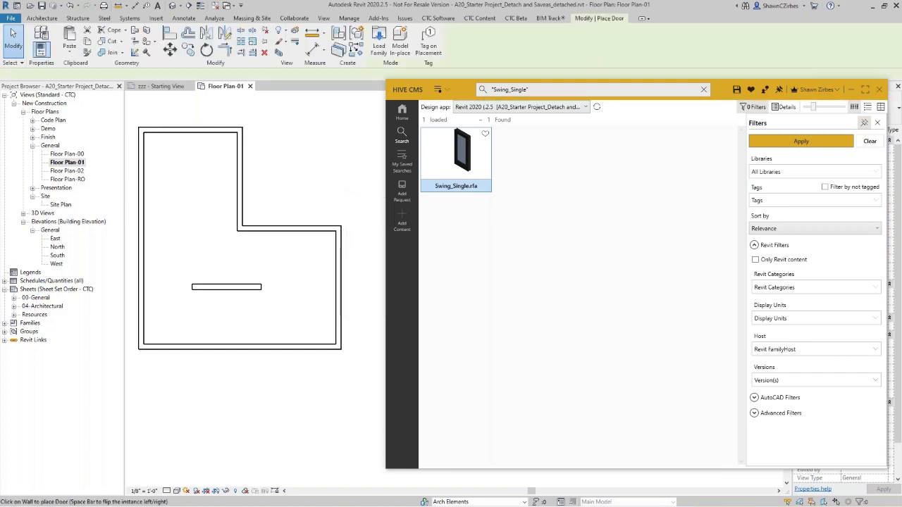
Place a Swing_Single HM-00_F_36x84 door at the middle of the short interior wall, swinging downward
click(892, 111)
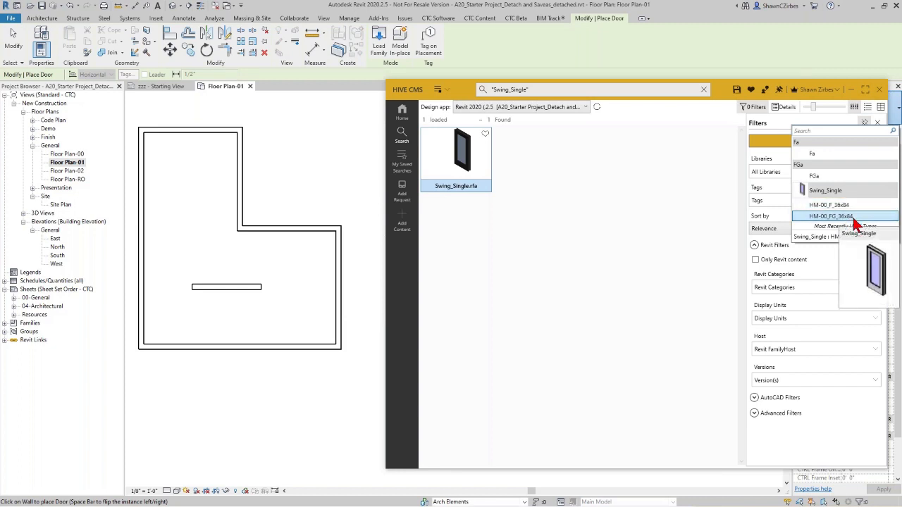
click(853, 217)
click(893, 115)
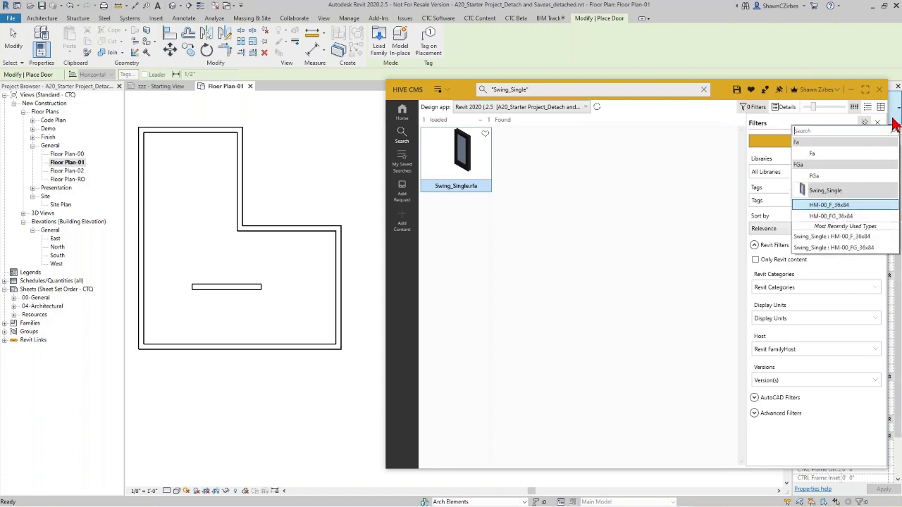
click(833, 210)
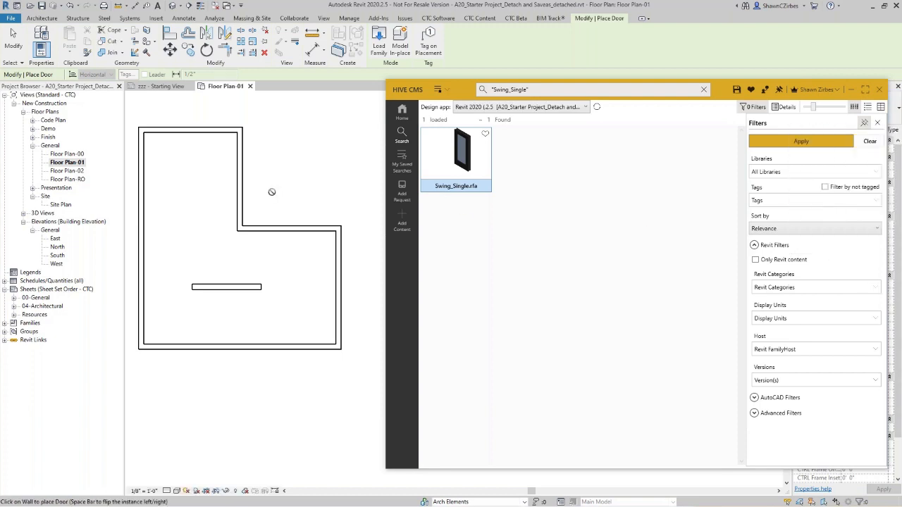
click(226, 288)
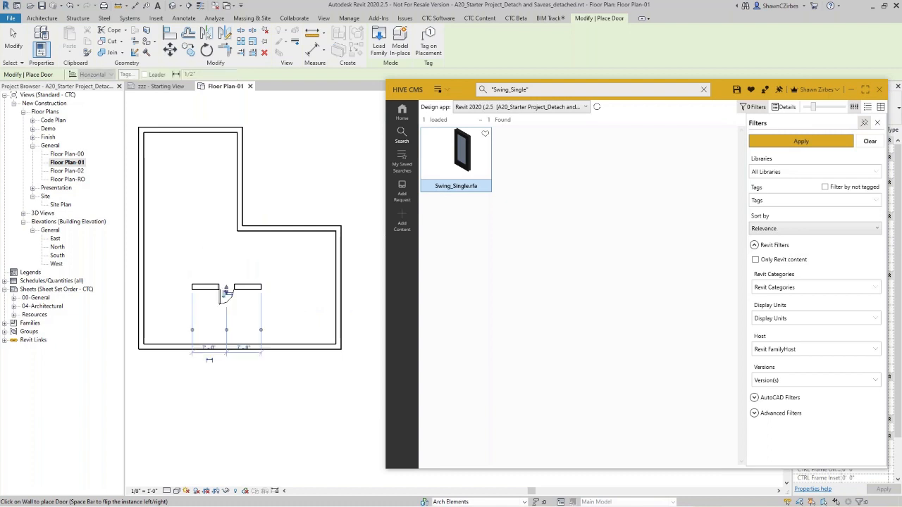
key(Escape)
key(Escape)
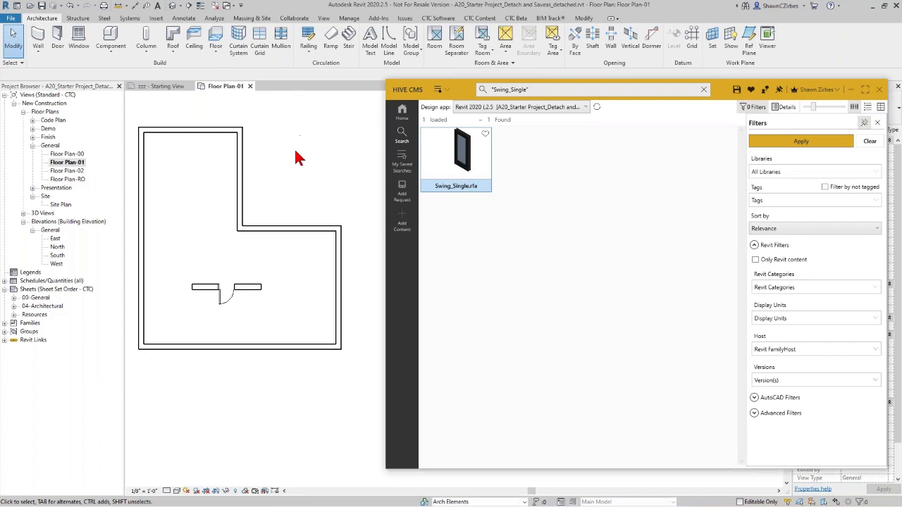
Place a Swing_Single HM-00_FG_36x84 door in the upper horizontal wall of the building's inner corner, about 12'-6" from the corner, swinging outward
double_click(453, 163)
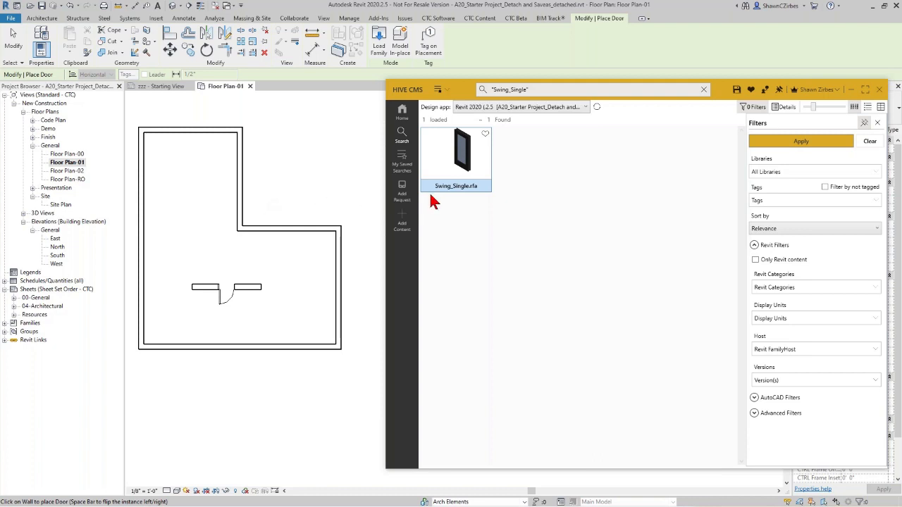
click(892, 113)
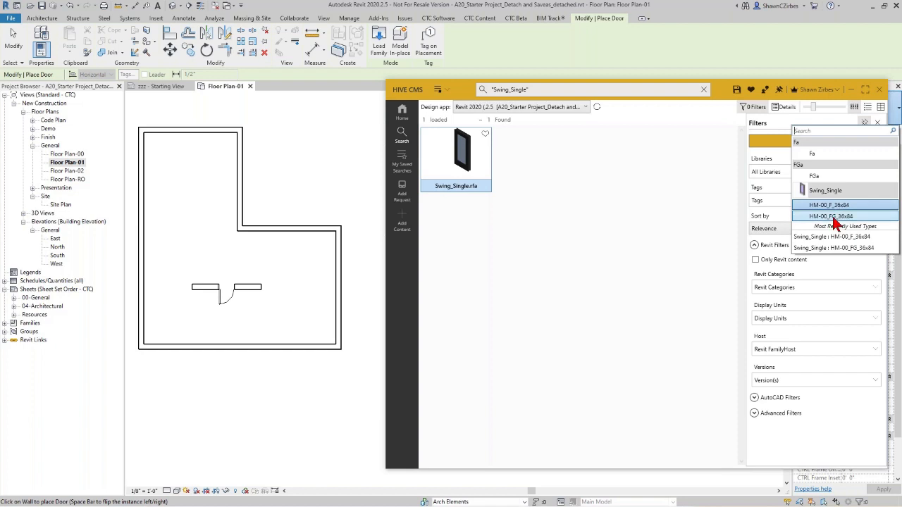
click(838, 217)
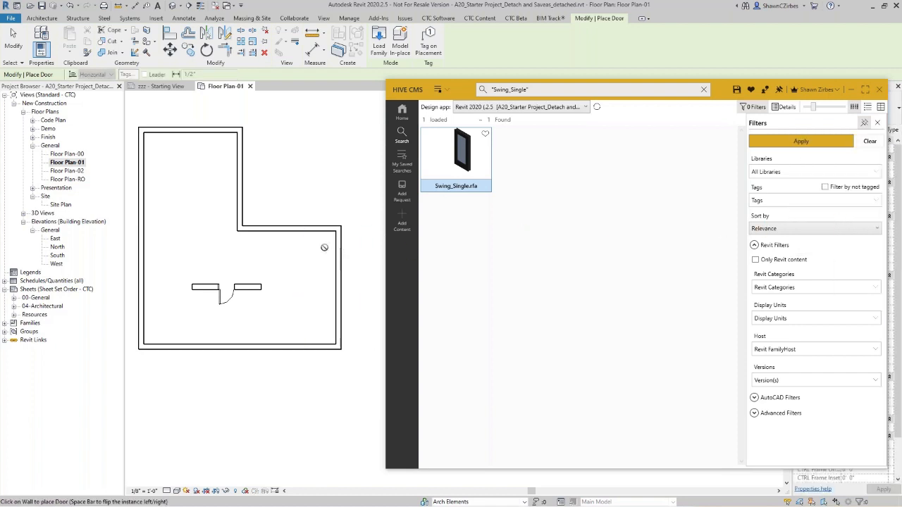
click(302, 227)
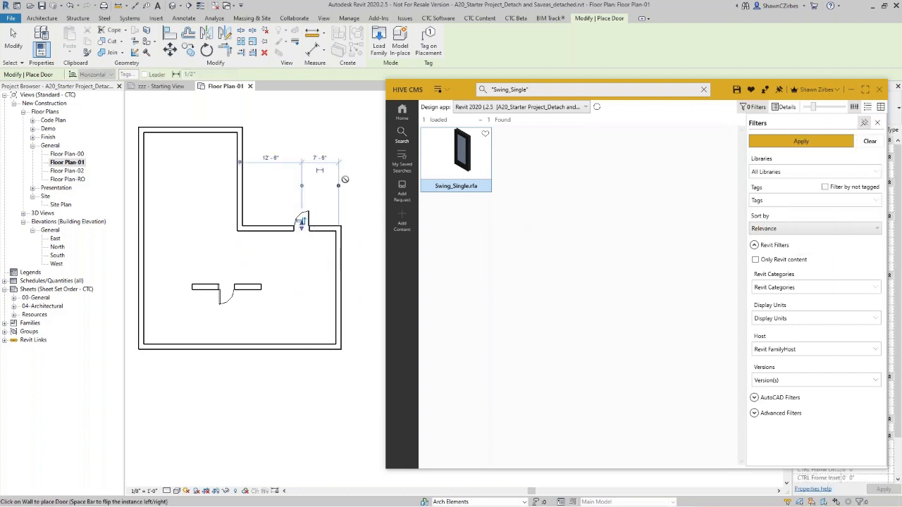
key(Escape)
key(Escape)
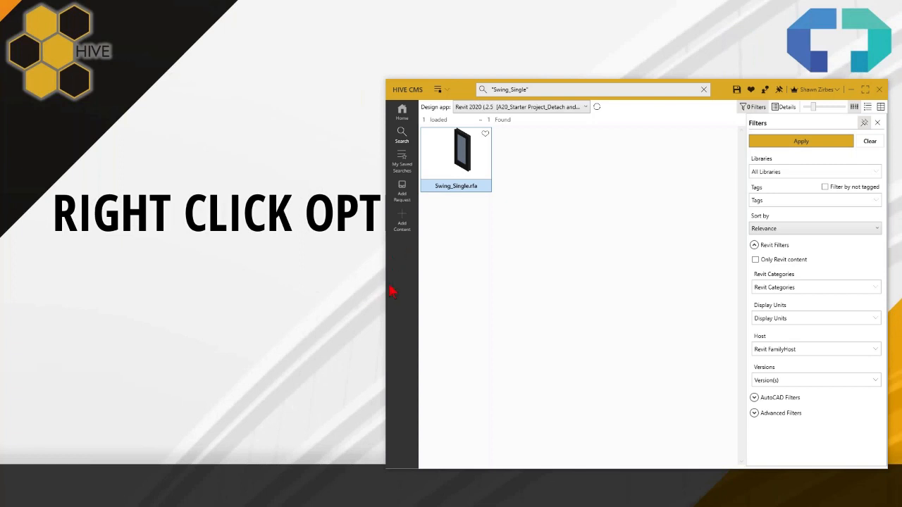
Narrow the HIVE CMS window to uncover more of the floor plan, and review the actions offered for the Swing_Single family
drag(385, 285, 483, 289)
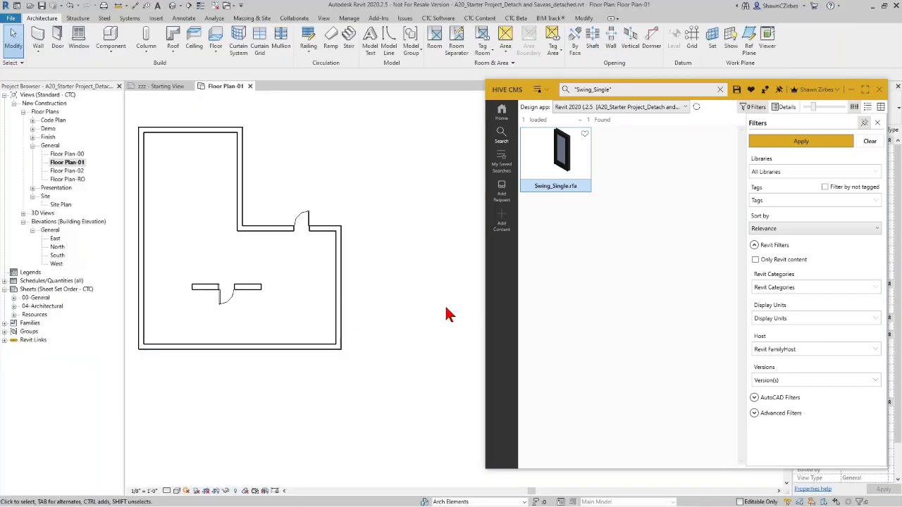
right_click(556, 170)
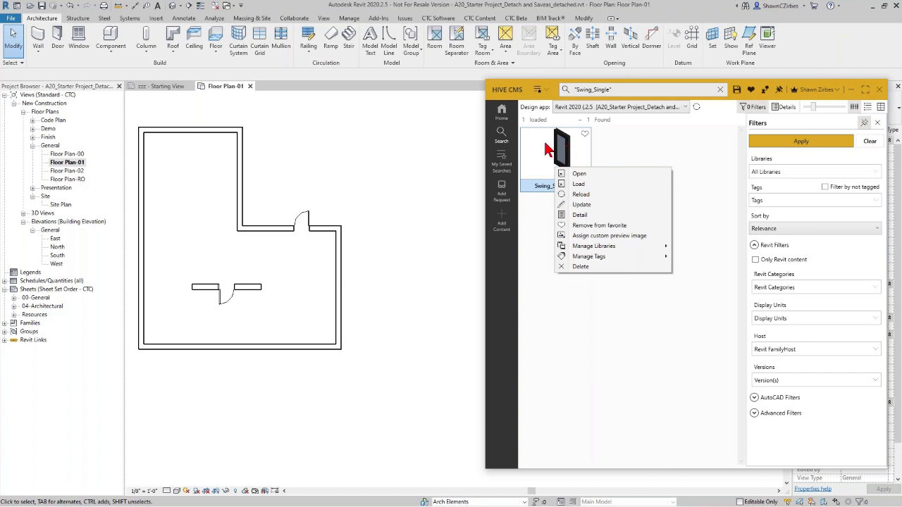
click(303, 217)
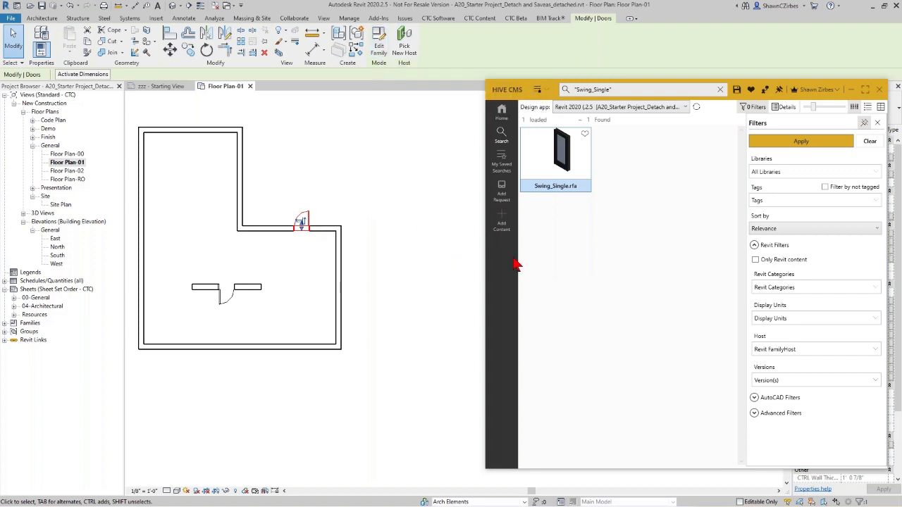
right_click(572, 167)
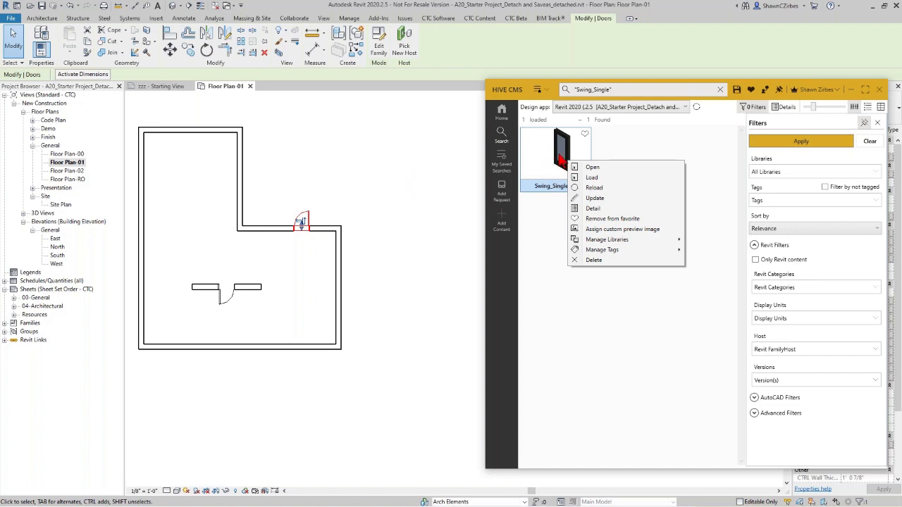
Load Swing_Single from the library and place the door in the inner vertical wall, about 8'-6" below the top wall, swinging outward
right_click(556, 153)
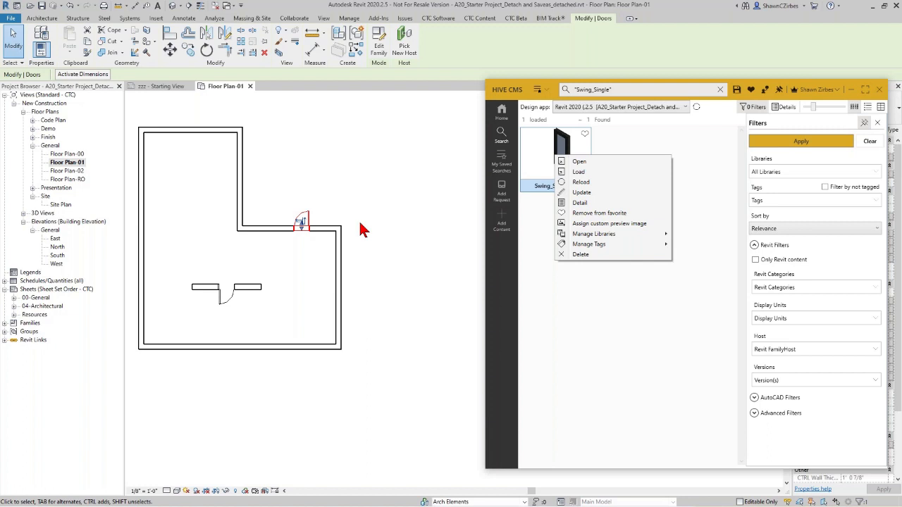
click(584, 176)
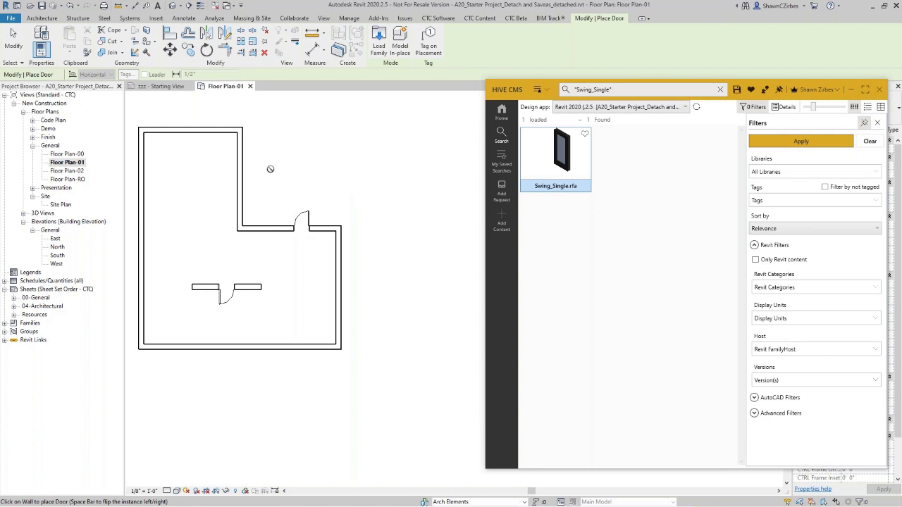
click(244, 172)
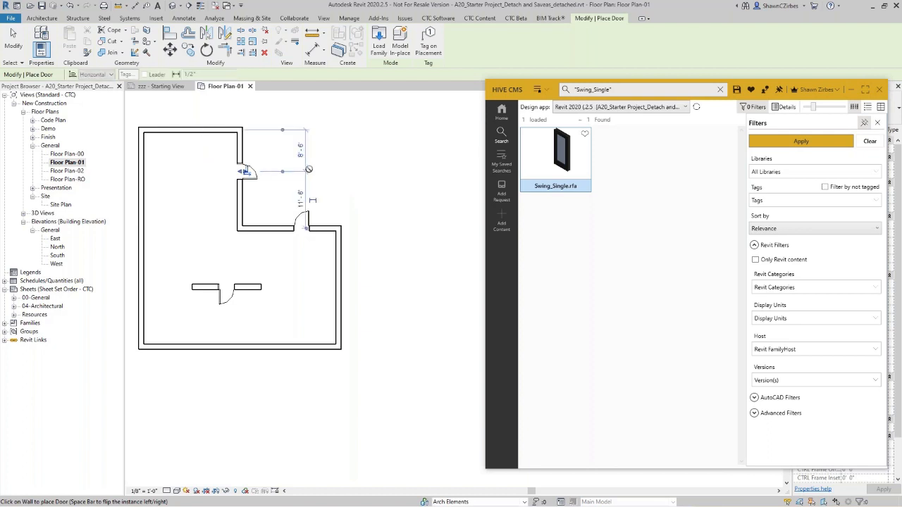
key(Escape)
key(Escape)
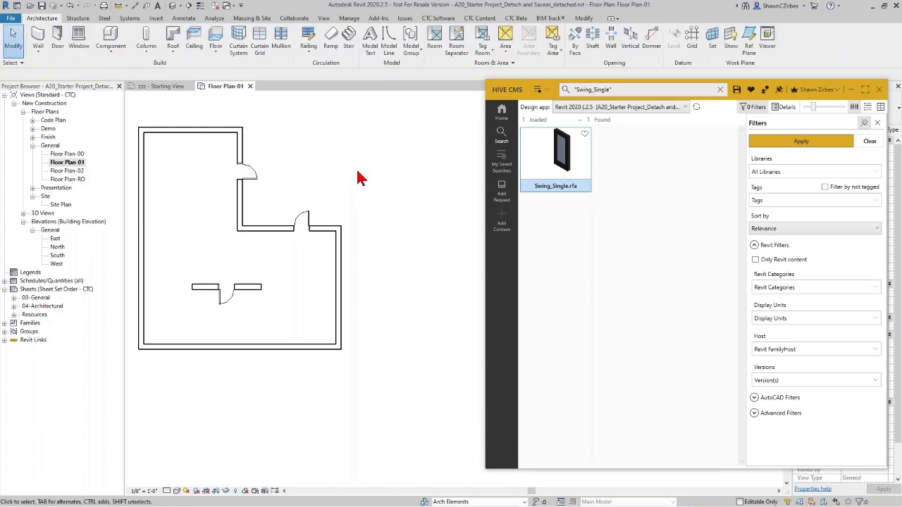
right_click(571, 173)
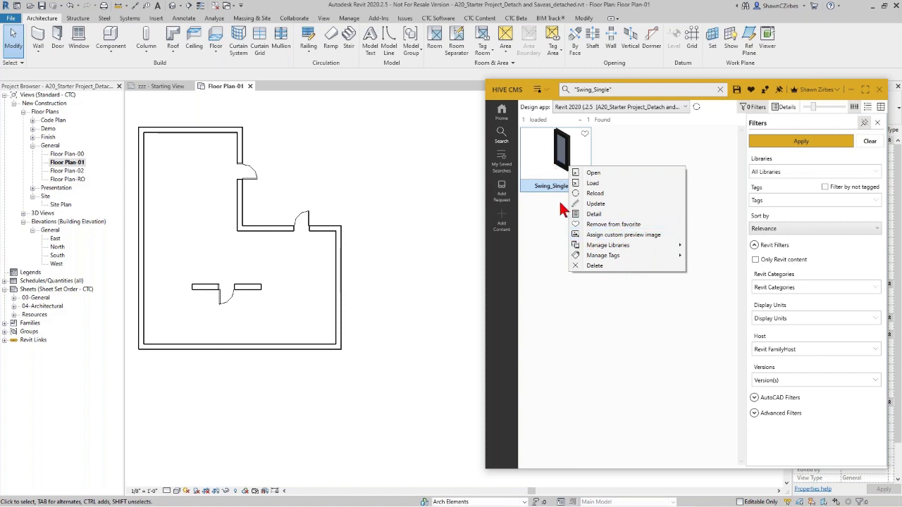
mouse_move(607, 248)
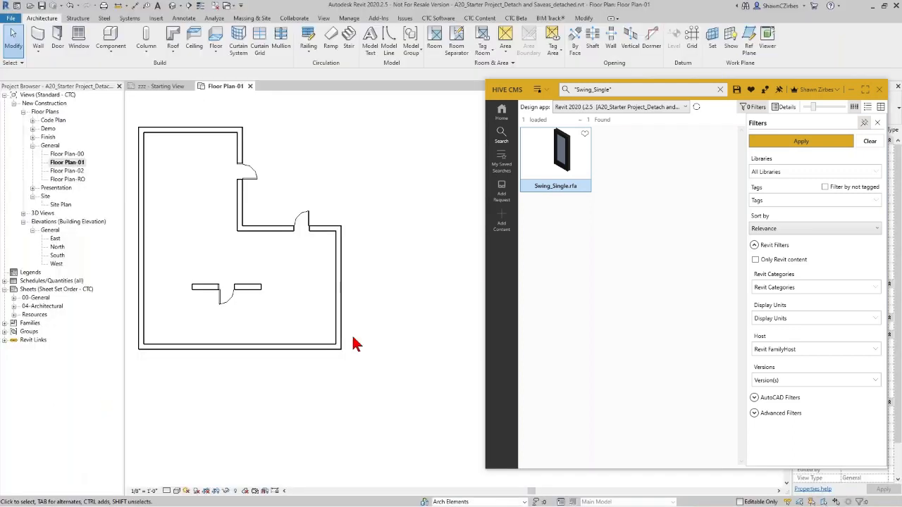
click(304, 224)
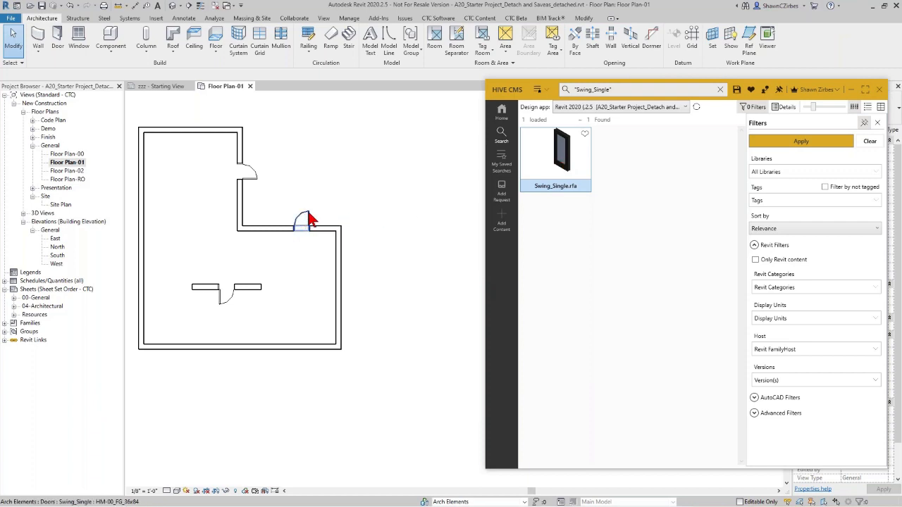
Reload the Swing_Single family from the HIVE CMS library with only the HM-00_F_30x84 family type selected
right_click(570, 164)
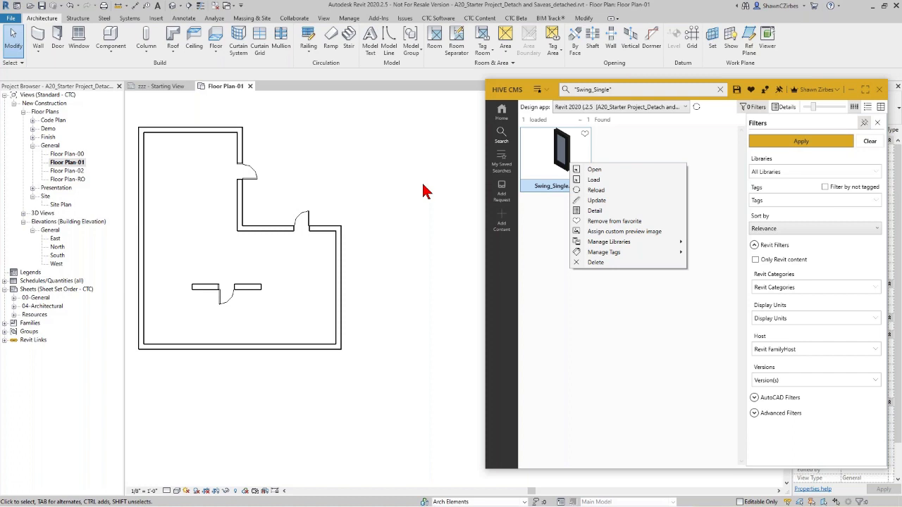
click(593, 190)
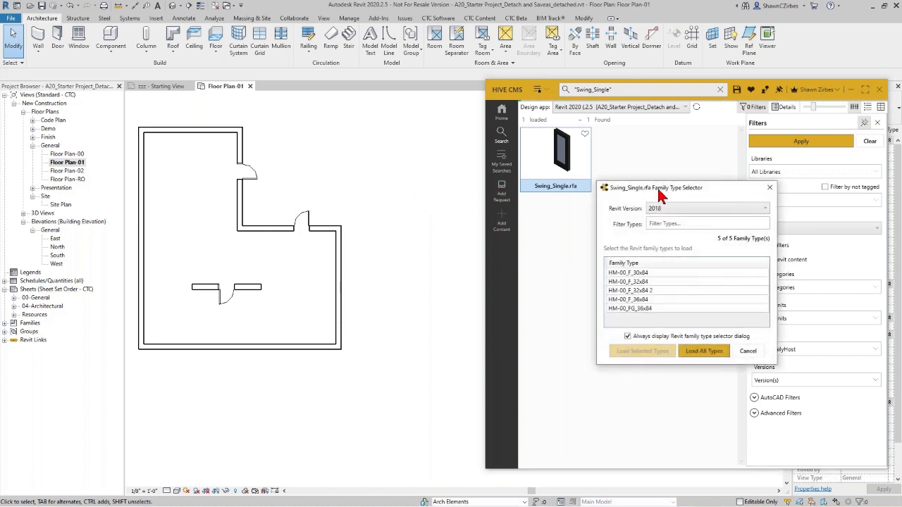
drag(657, 189, 427, 165)
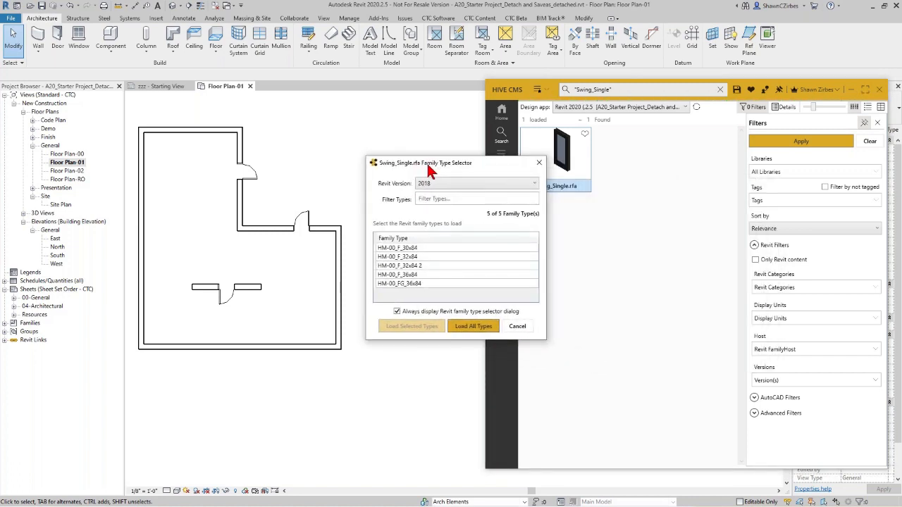
click(418, 275)
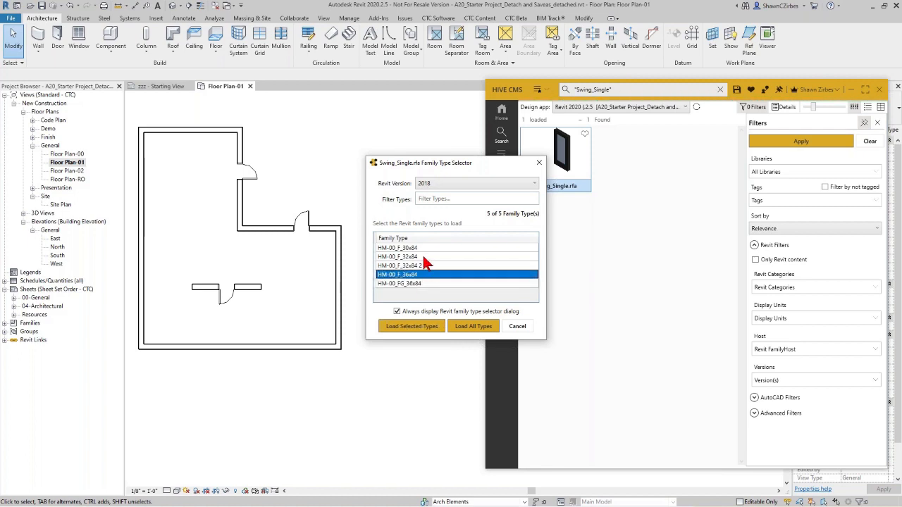
click(423, 258)
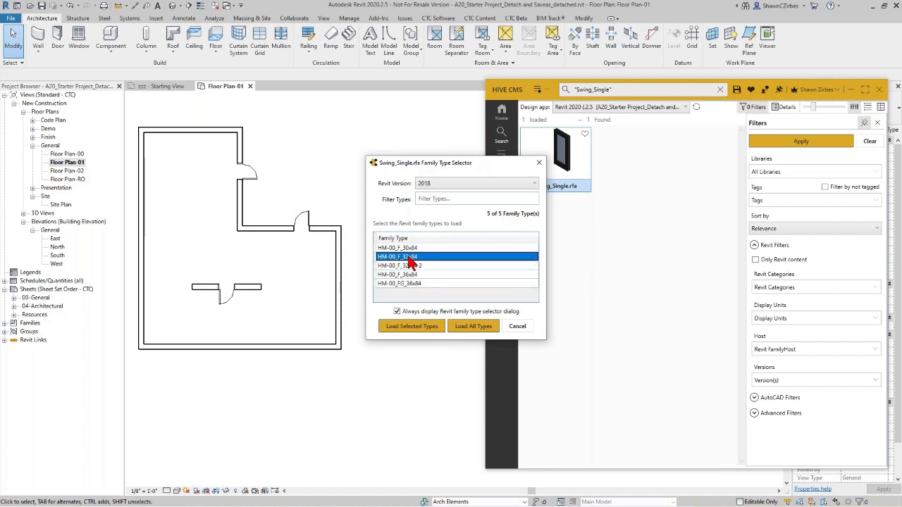
click(409, 249)
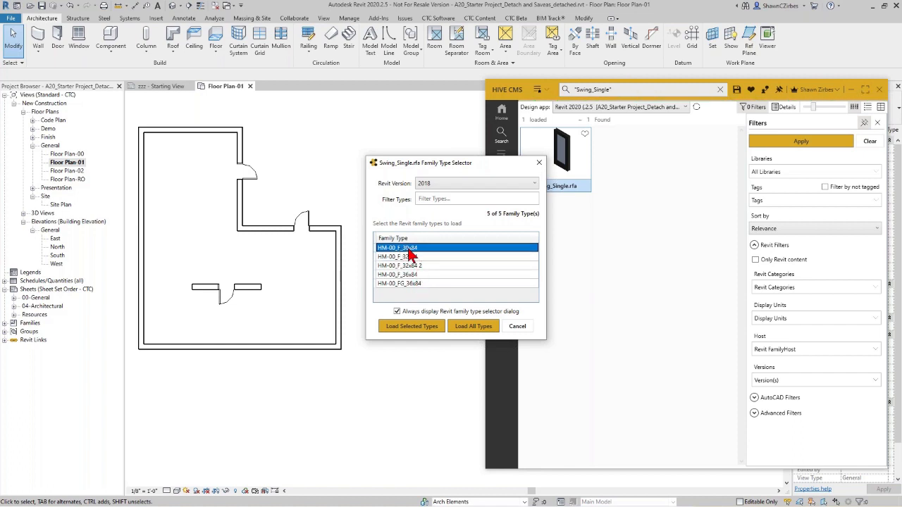
click(414, 329)
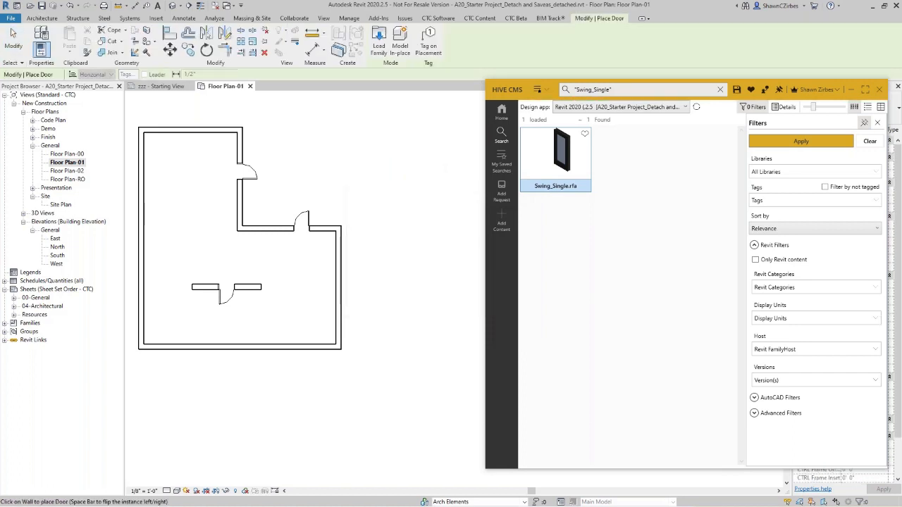
Place a Swing_Single HM-00_F_30x84 door in the inner vertical wall, about 4'-6" below the existing door, swinging outward
click(895, 108)
mouse_move(839, 210)
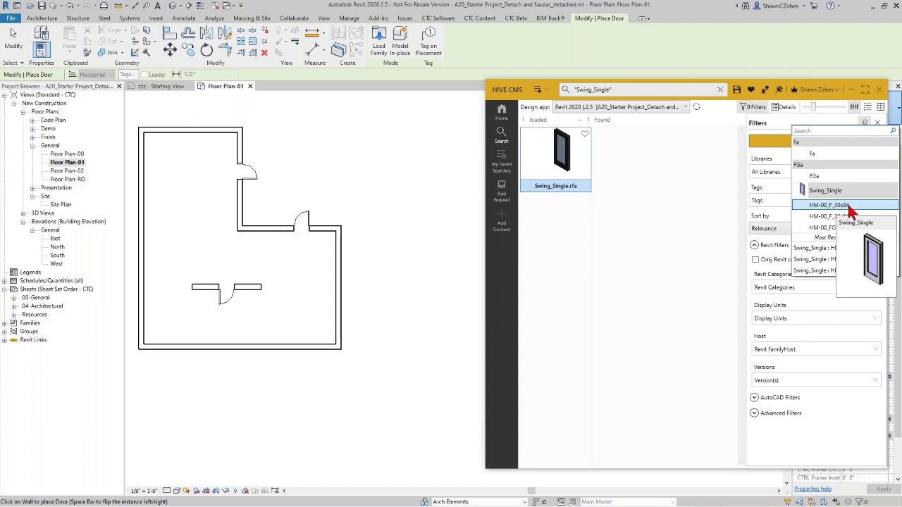
click(246, 199)
click(246, 194)
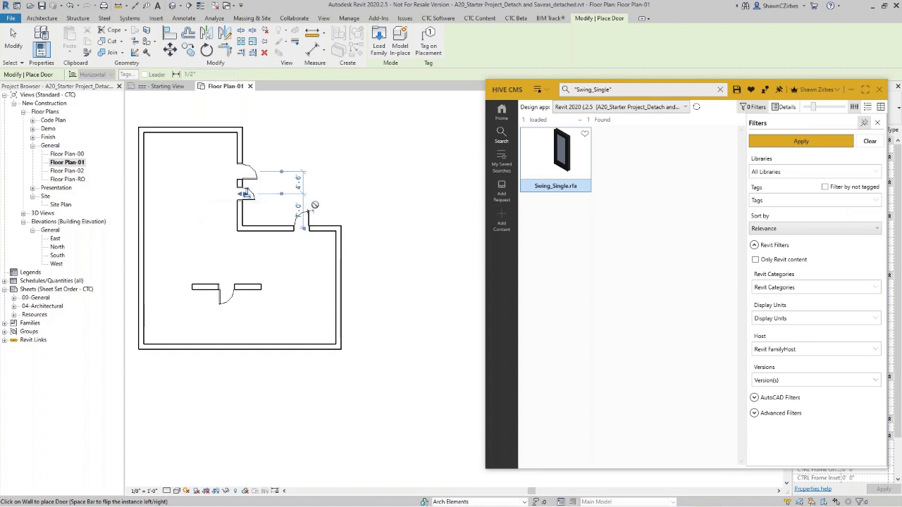
key(Escape)
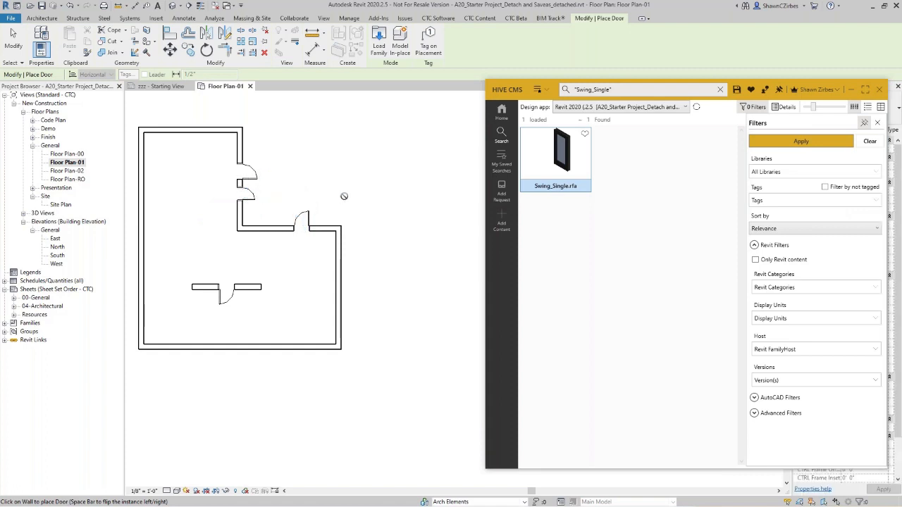
key(Escape)
Search the HIVE CMS library for "Type A" and choose the WL_Int_Type A_4 7/8" wall
right_click(551, 179)
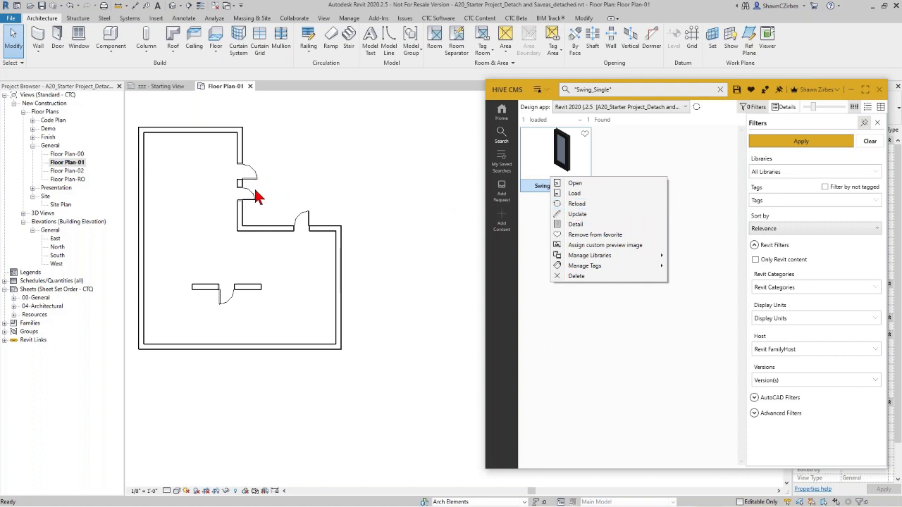
click(611, 92)
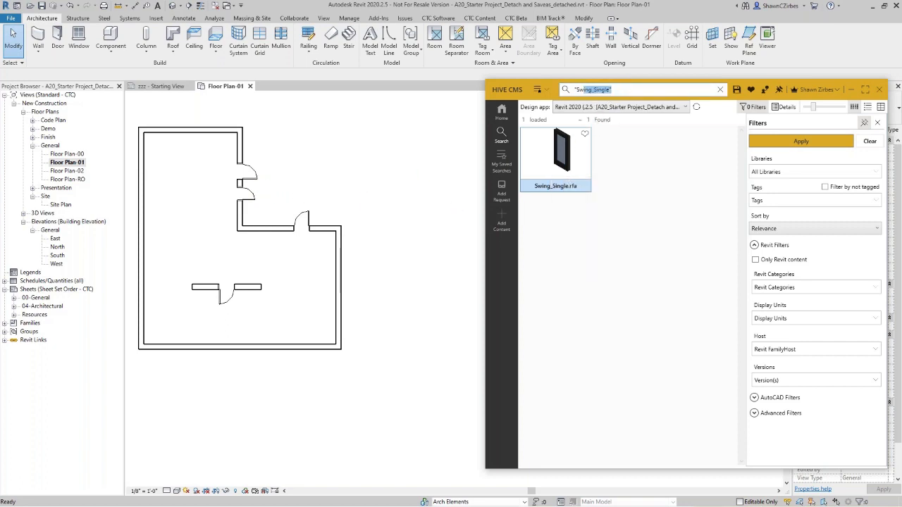
text(1Type A)
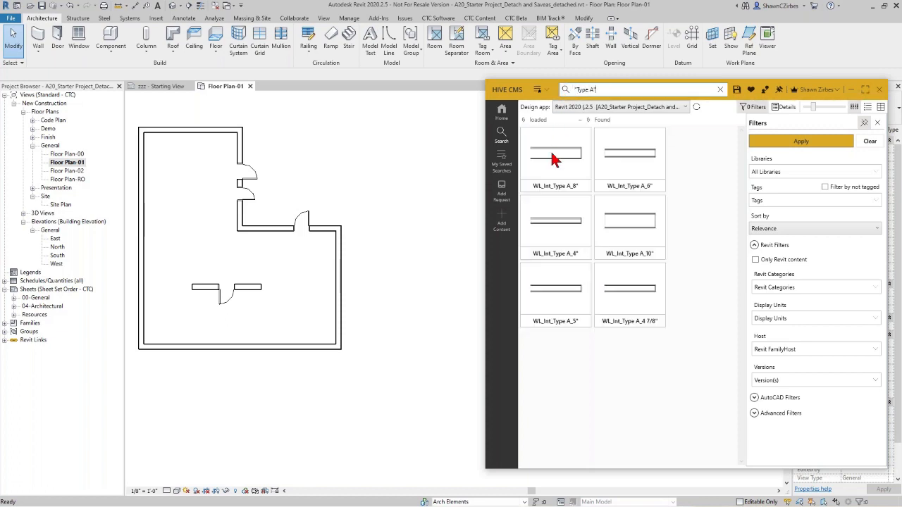
click(648, 328)
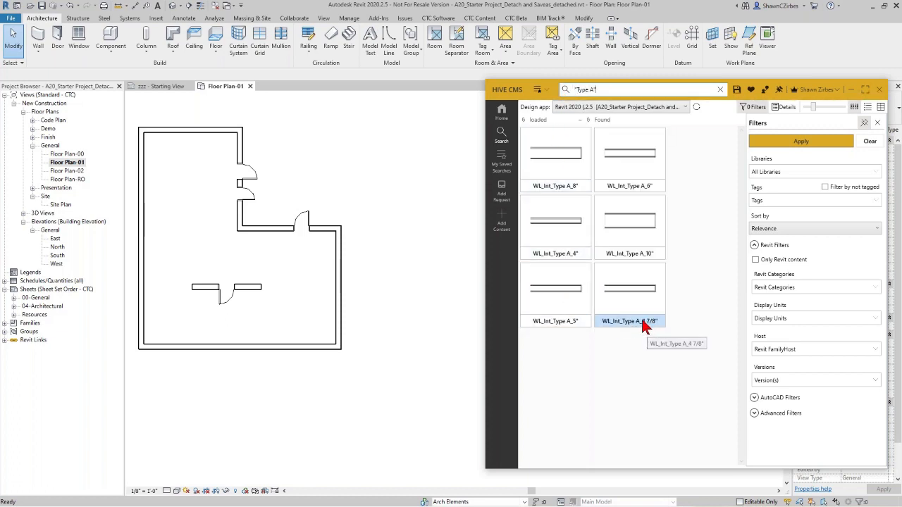
text(")
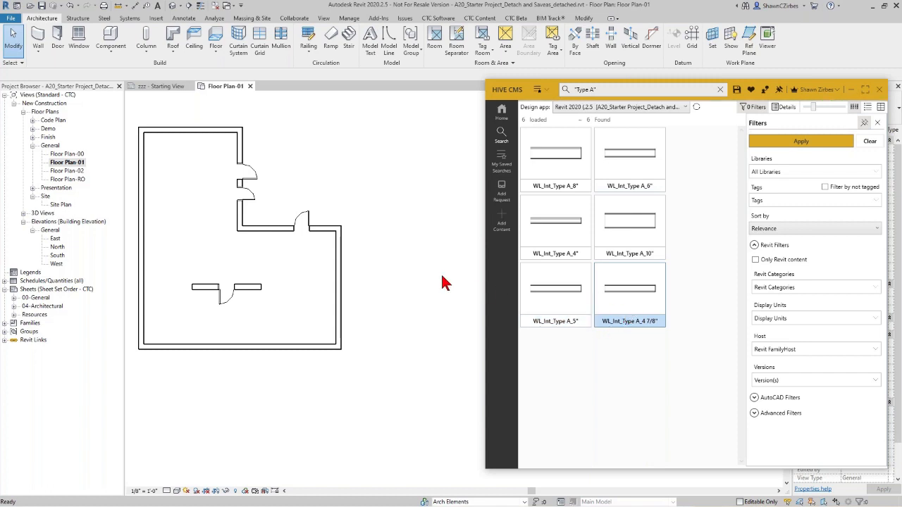
Draw a short vertical wall in the open area just east of the building
click(384, 234)
click(384, 276)
key(Escape)
key(Escape)
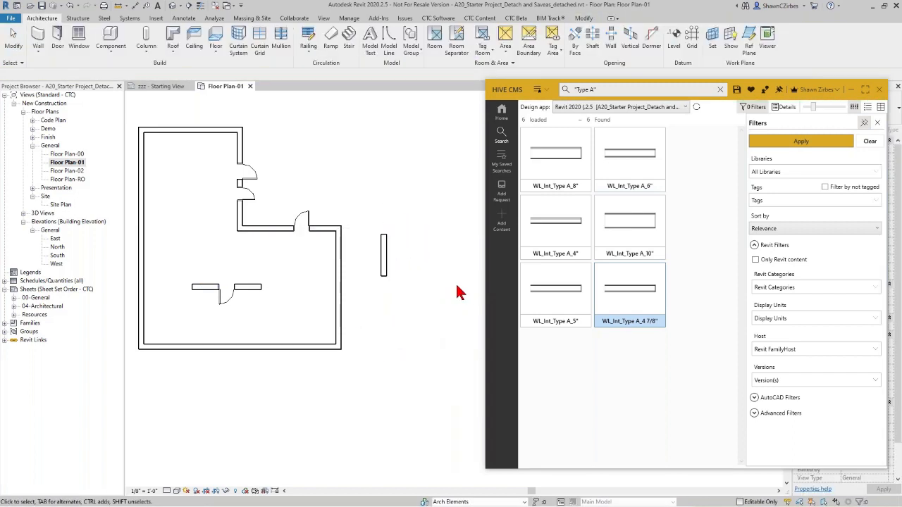
Reload the WL_Int_Type A_4 7/8" wall type and draw another vertical wall between the building and the detached wall
right_click(625, 306)
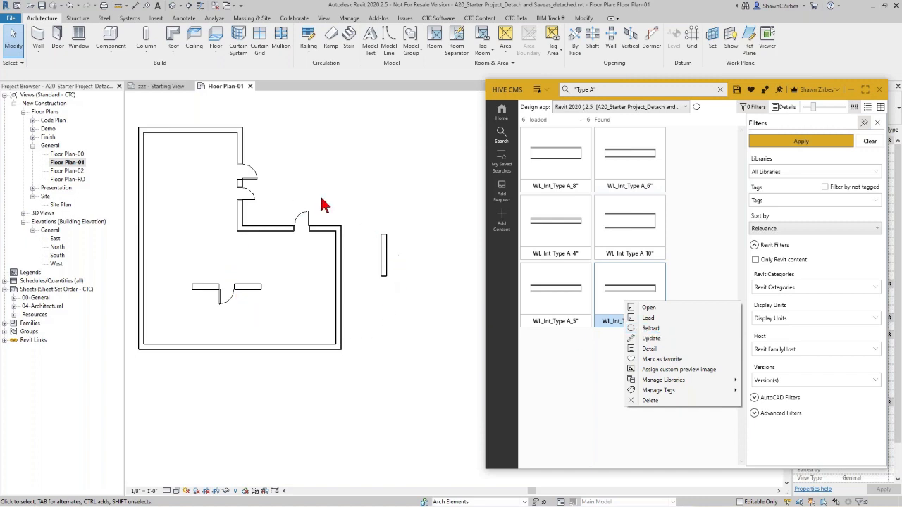
click(644, 329)
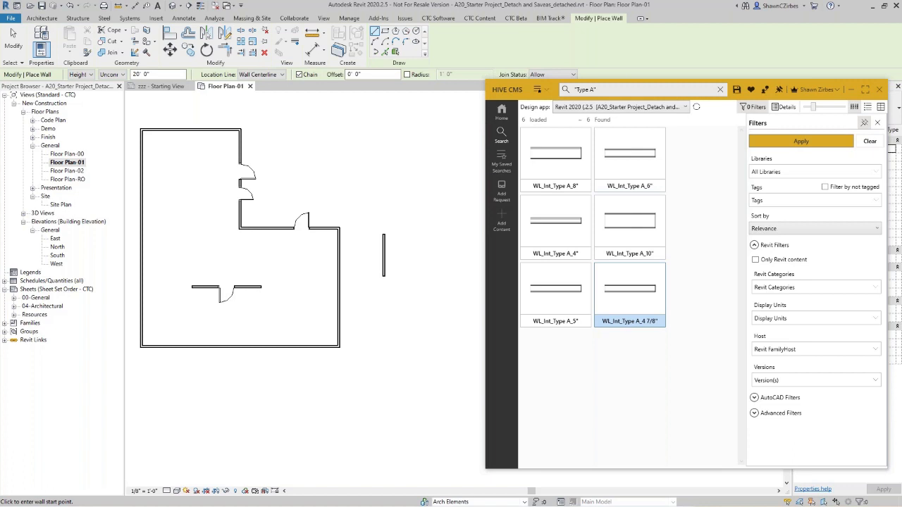
click(367, 311)
click(366, 260)
key(Escape)
click(895, 106)
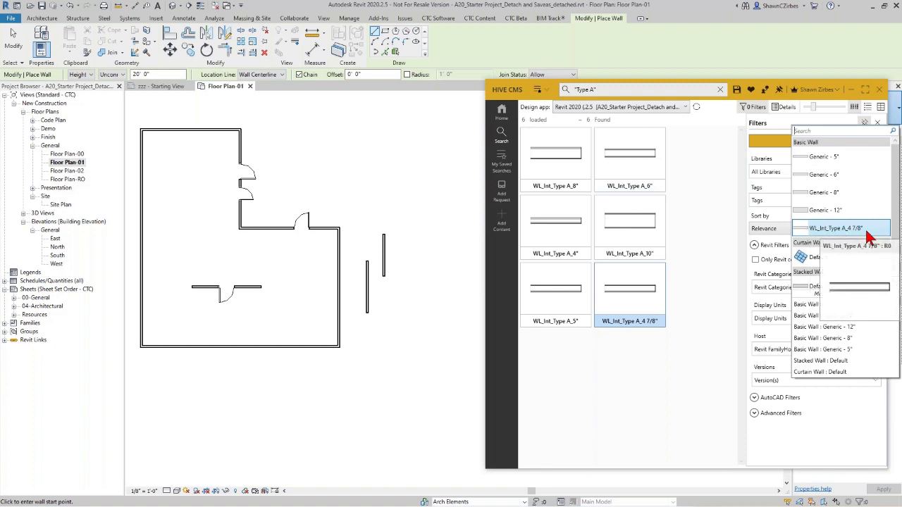
End the wall placement command and search the HIVE CMS library for "Shared Coordinates"
right_click(640, 294)
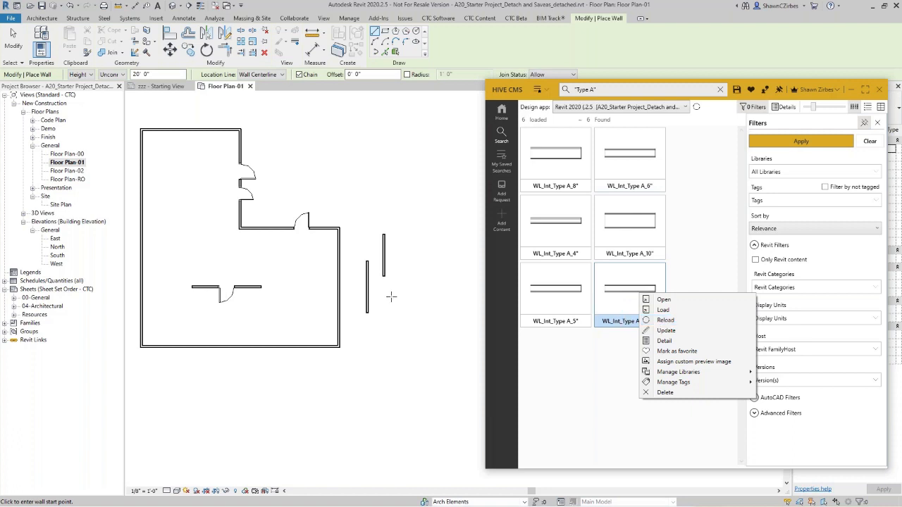
click(407, 288)
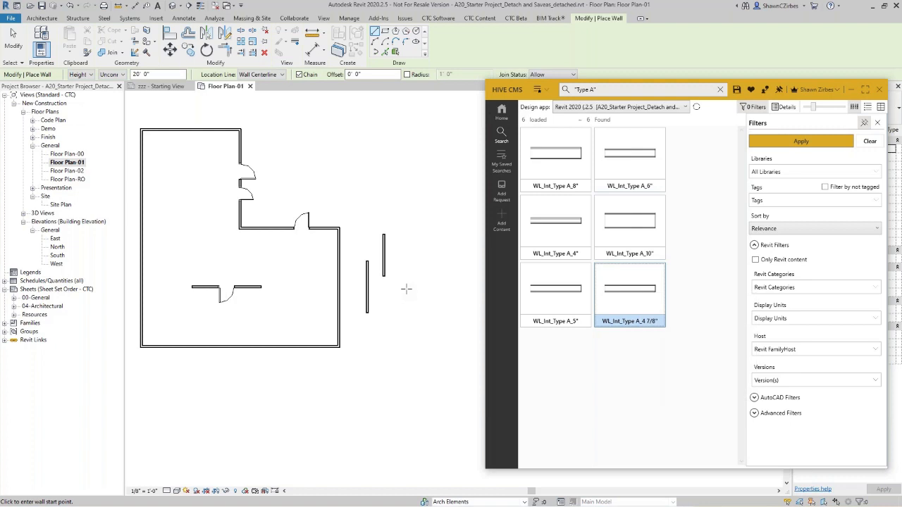
key(Escape)
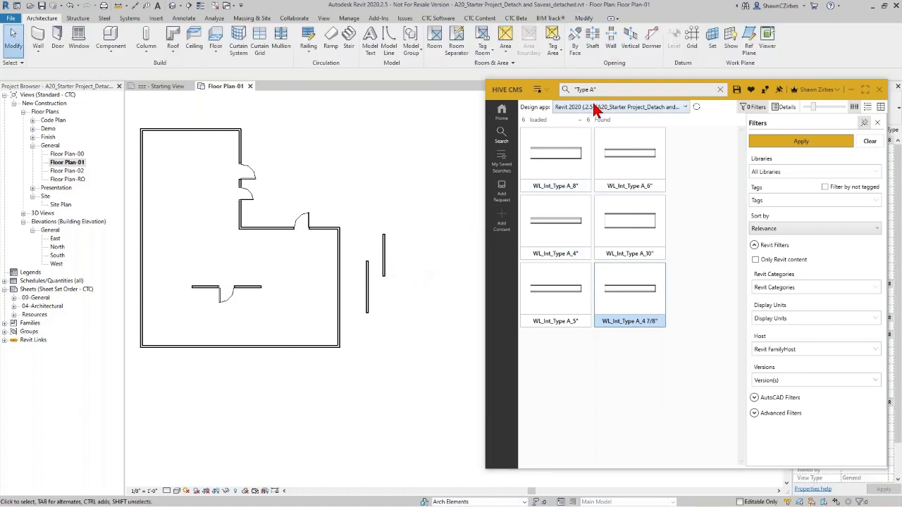
click(556, 94)
text(Shared C)
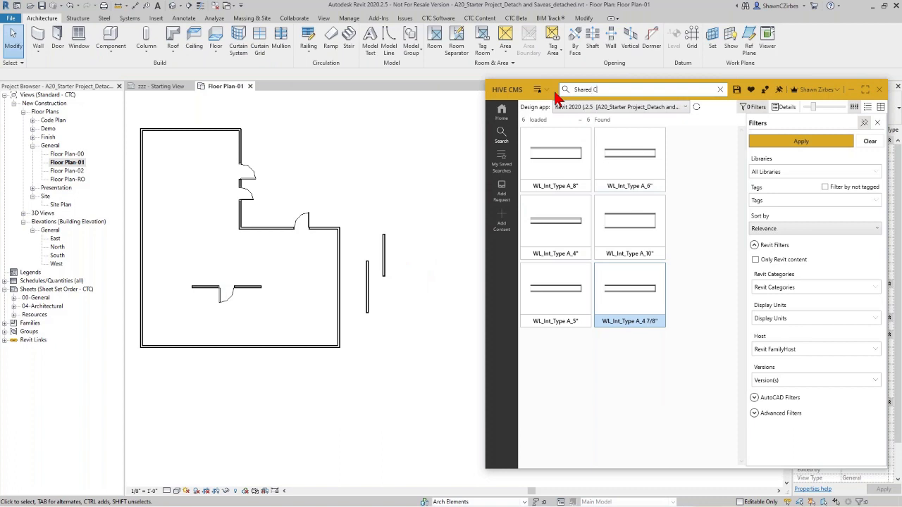
text(oordinates)
key(Return)
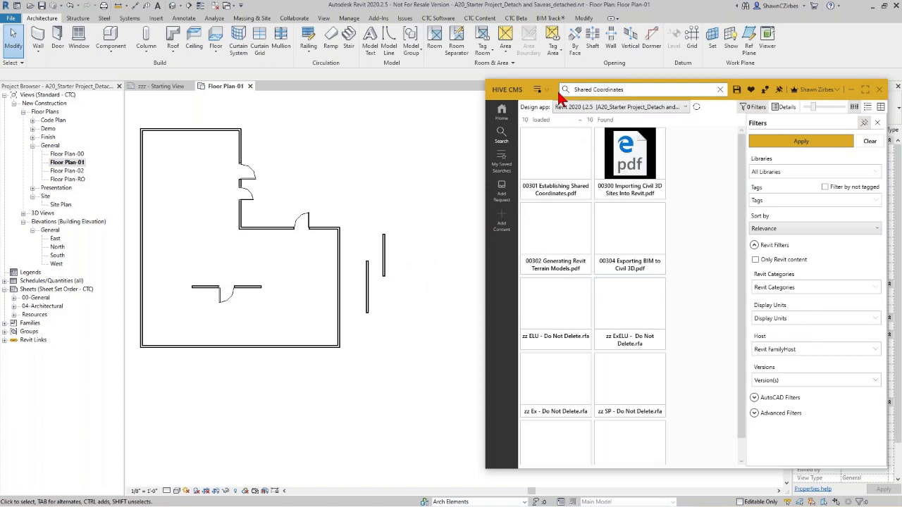
Open 00301 Establishing Shared Coordinates.pdf from the search results and reposition its browser window beside the content library
right_click(562, 193)
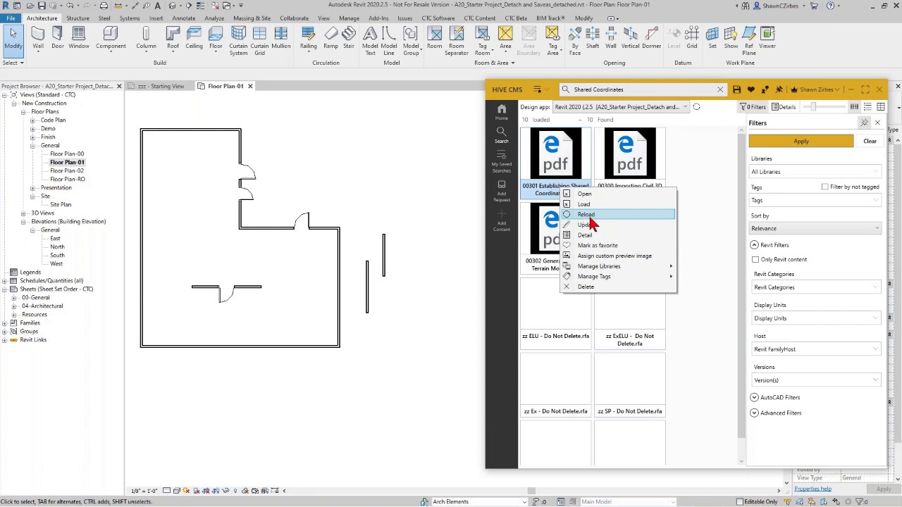
click(556, 169)
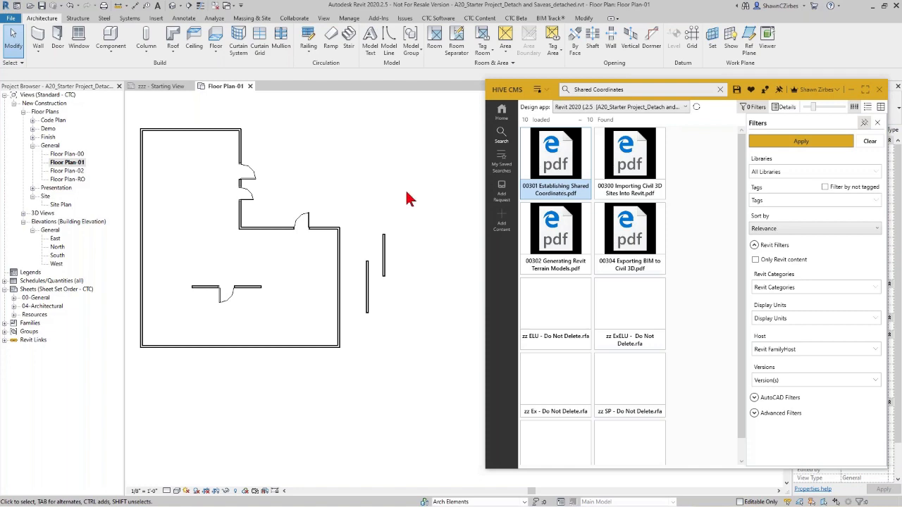
drag(0, 48, 195, 13)
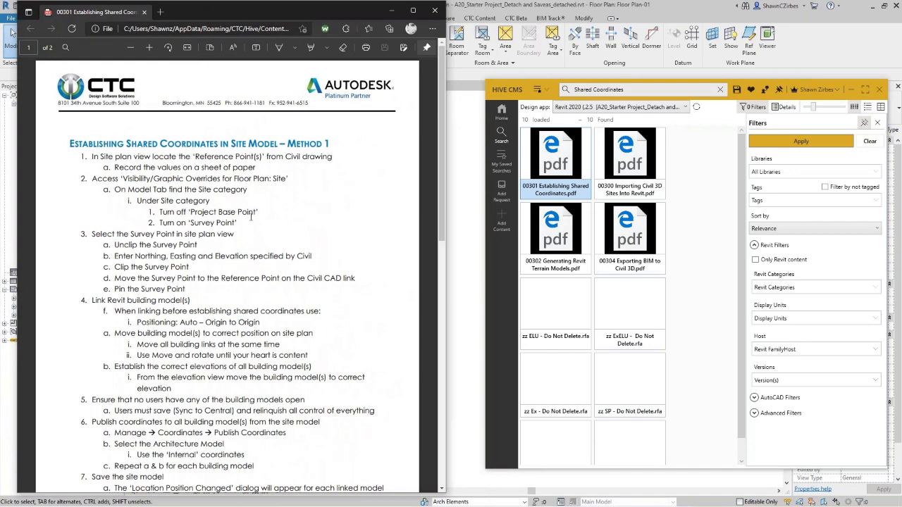
Open the Establishing Shared Coordinates PDF again directly and with the library's Load and Reload commands
double_click(568, 176)
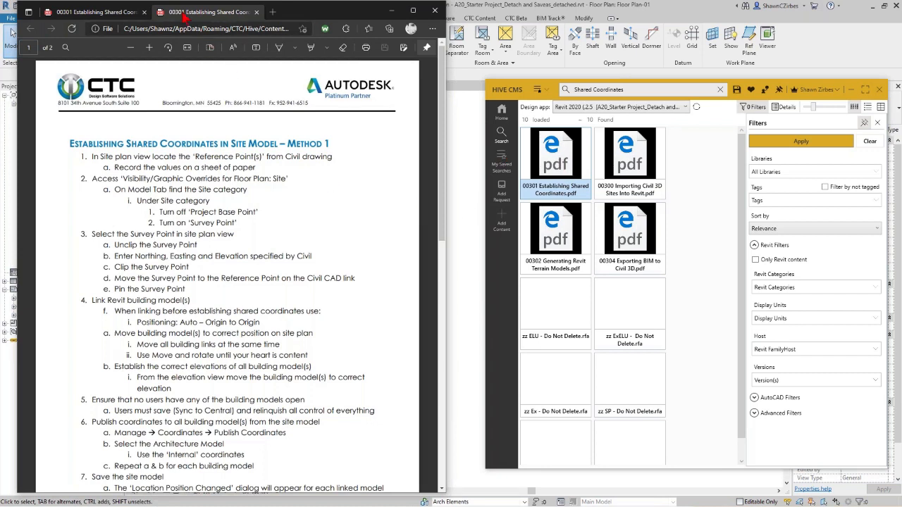
right_click(547, 167)
click(570, 187)
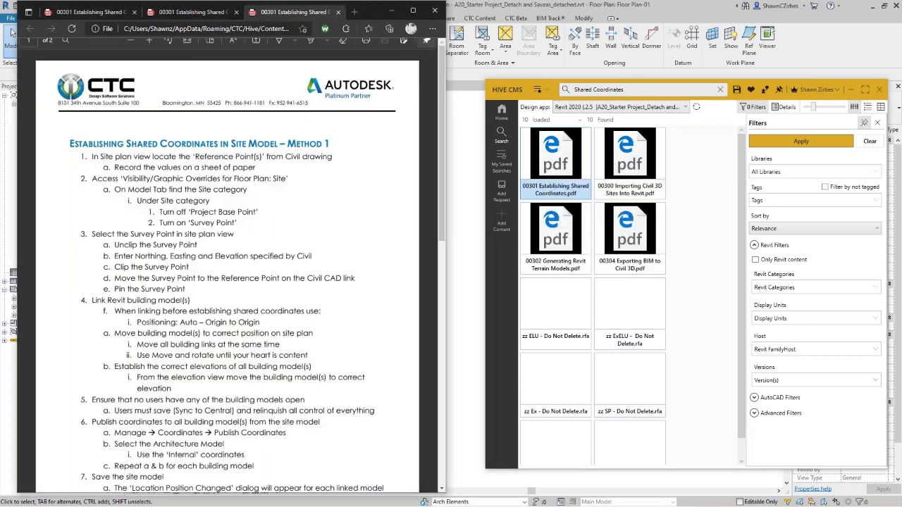
right_click(572, 177)
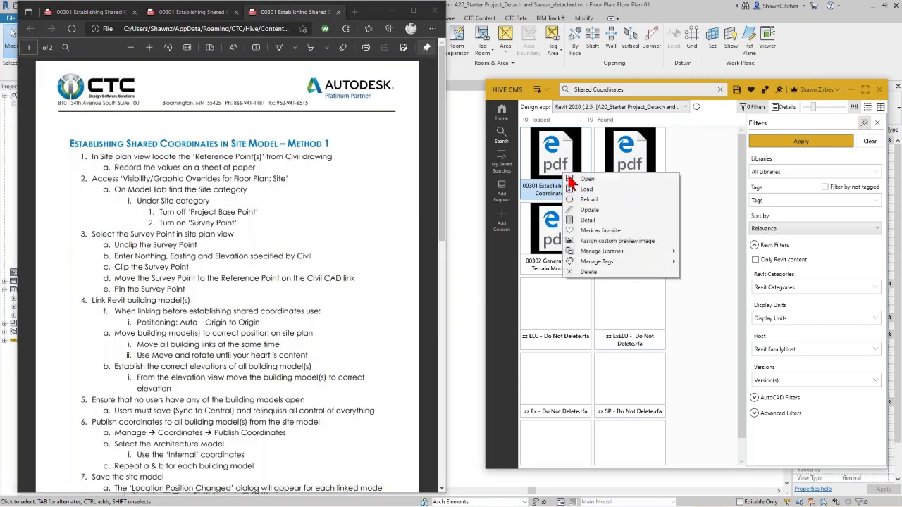
click(590, 202)
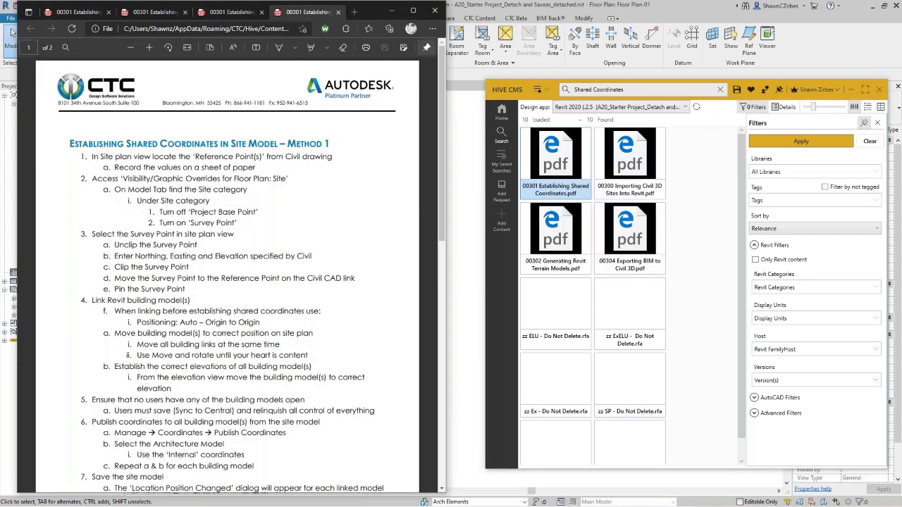
Close the browser window holding the PDF copies and dismiss the PDF's command list in the library
right_click(556, 163)
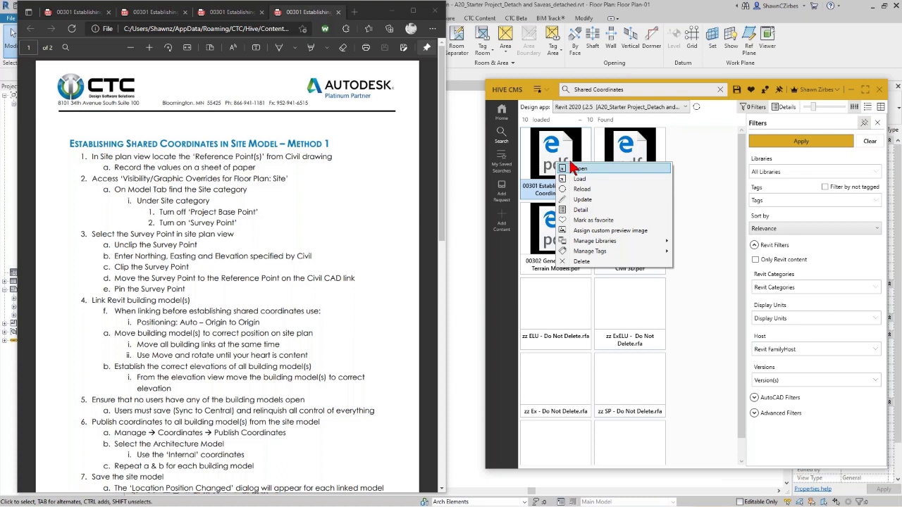
click(435, 10)
right_click(570, 172)
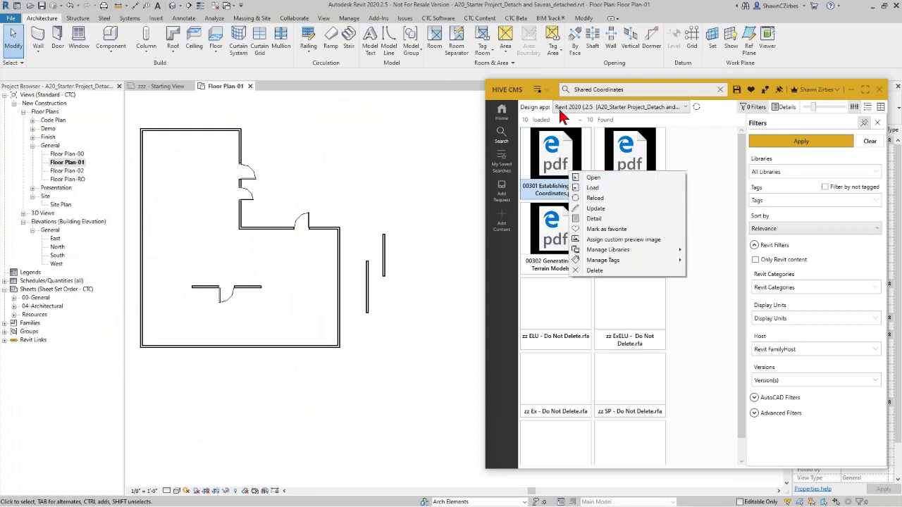
click(458, 191)
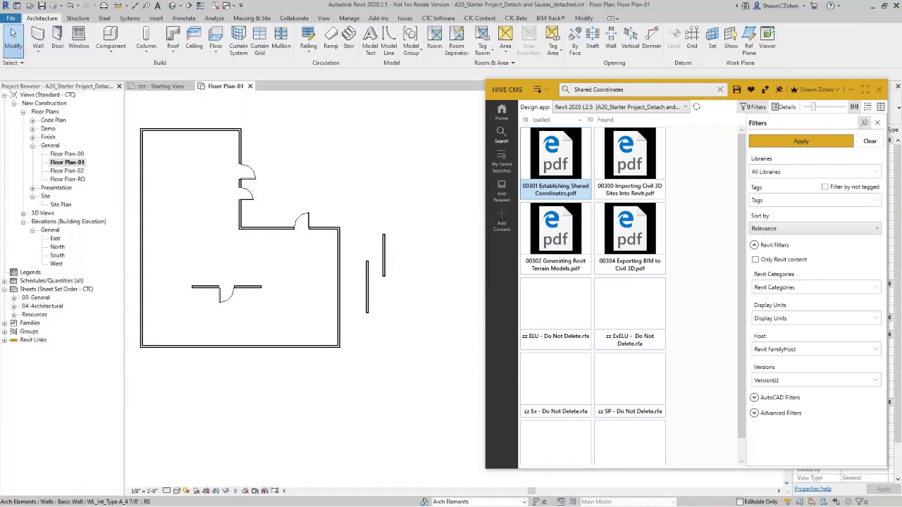
Search the HIVE CMS library for "Type A"
drag(632, 90, 549, 96)
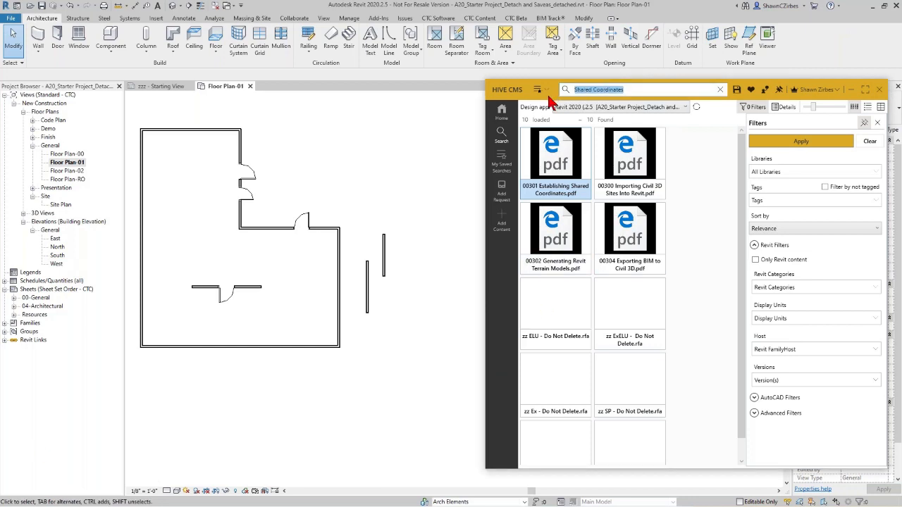
text("type A)
key(Delete)
text(T)
key(Return)
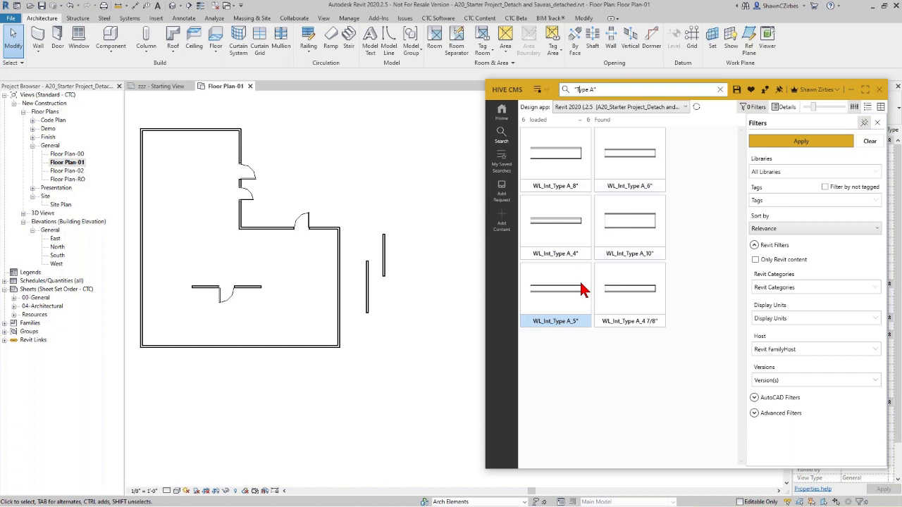
Check the types available for the easternmost detached wall and load all WL_Int_Type A walls from the search results into the project
click(383, 261)
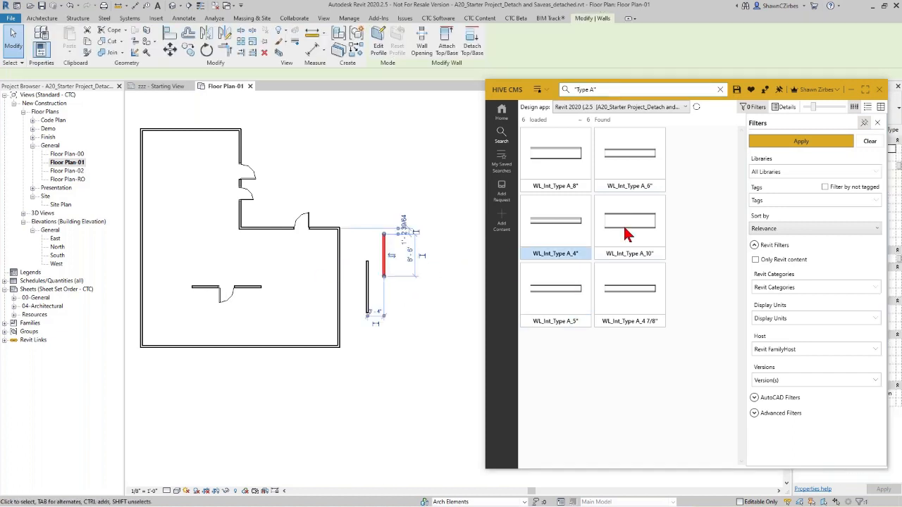
click(897, 131)
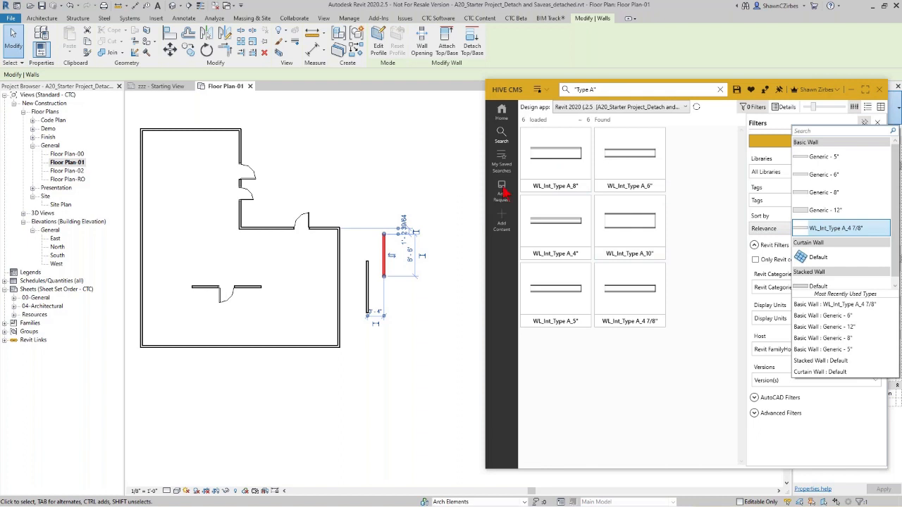
click(564, 175)
shift+click(624, 299)
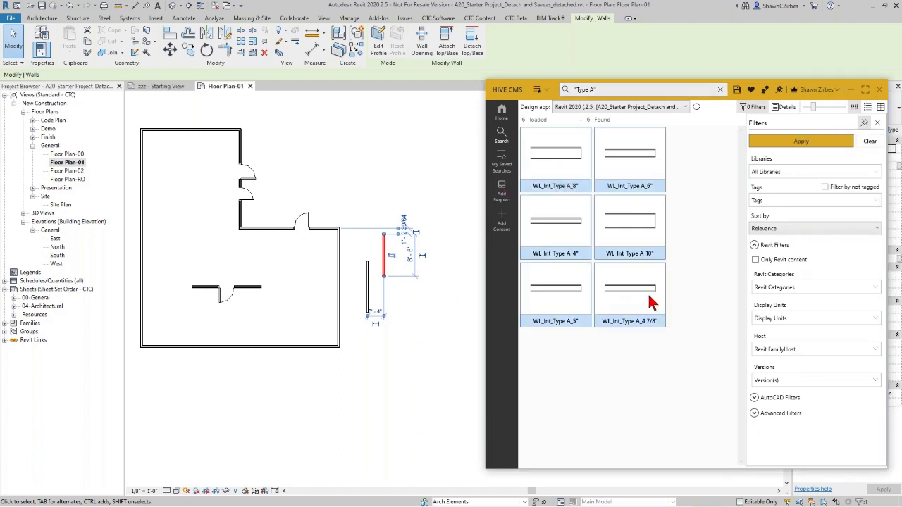
right_click(648, 302)
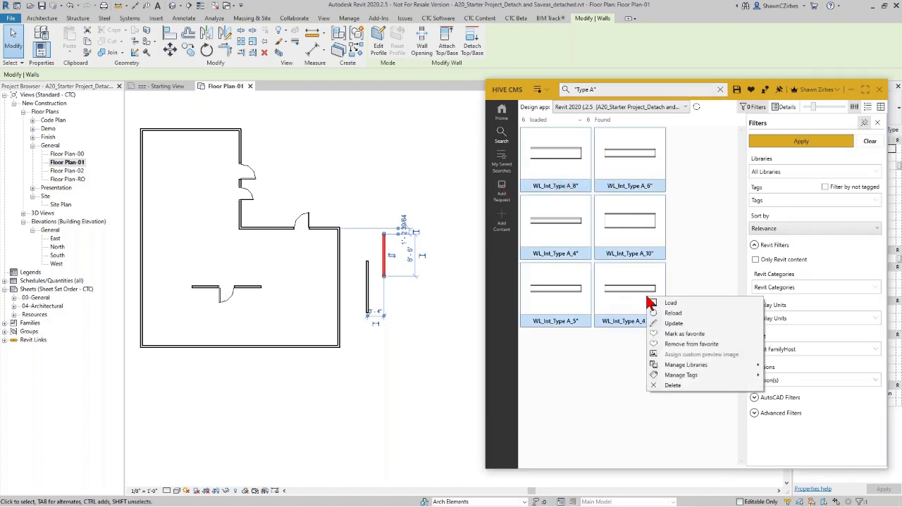
click(665, 307)
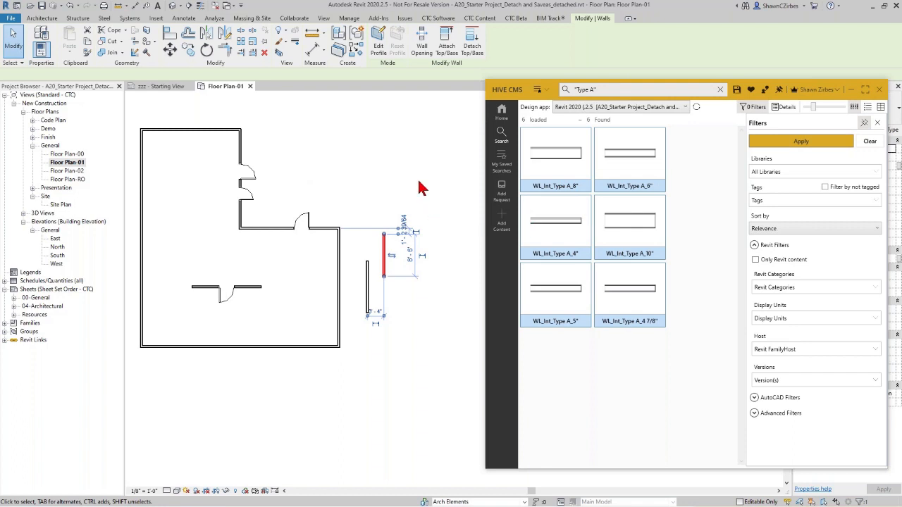
Deselect the wall, start the Wall command and review the WL_Int_Type A types in the wall type list
middle_drag(419, 182, 436, 195)
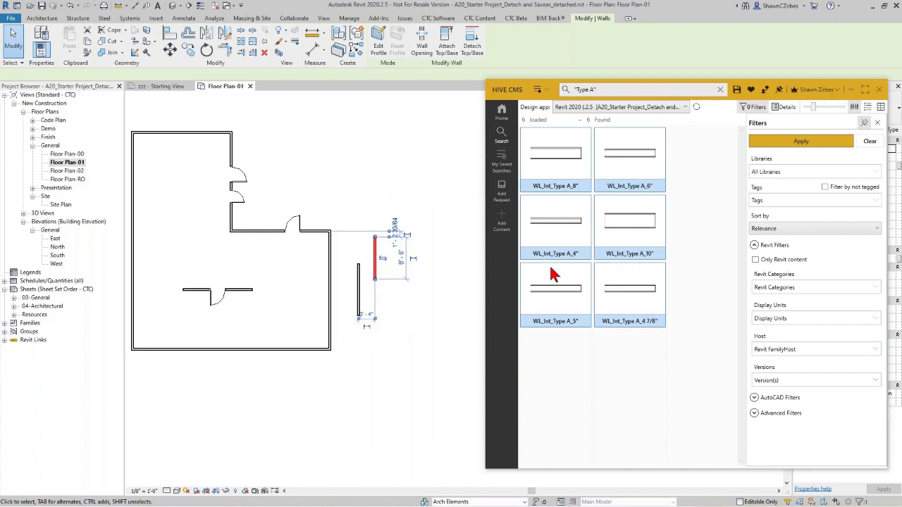
click(415, 182)
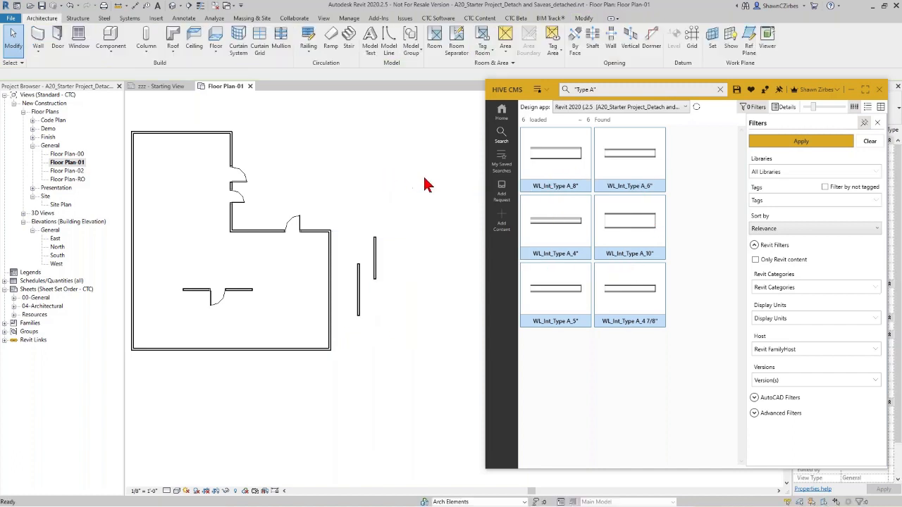
key(w)
key(a)
click(896, 113)
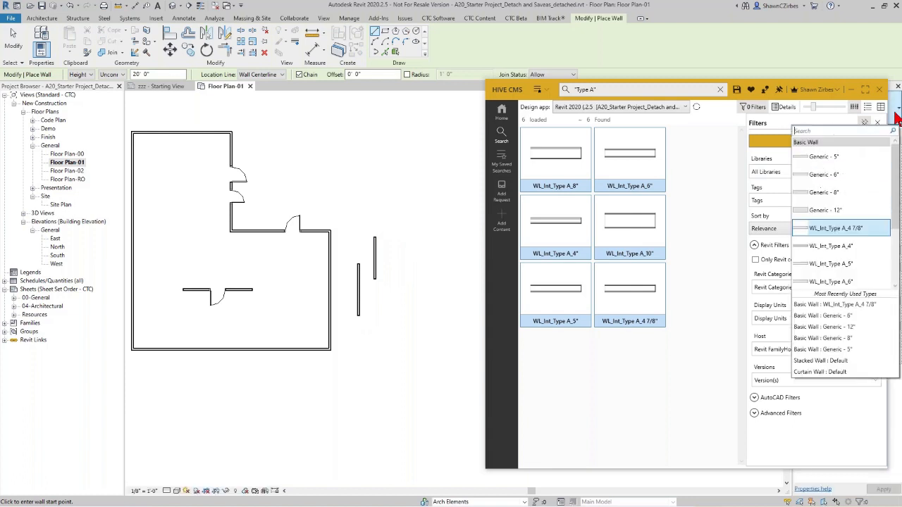
scroll(851, 285, down, 4)
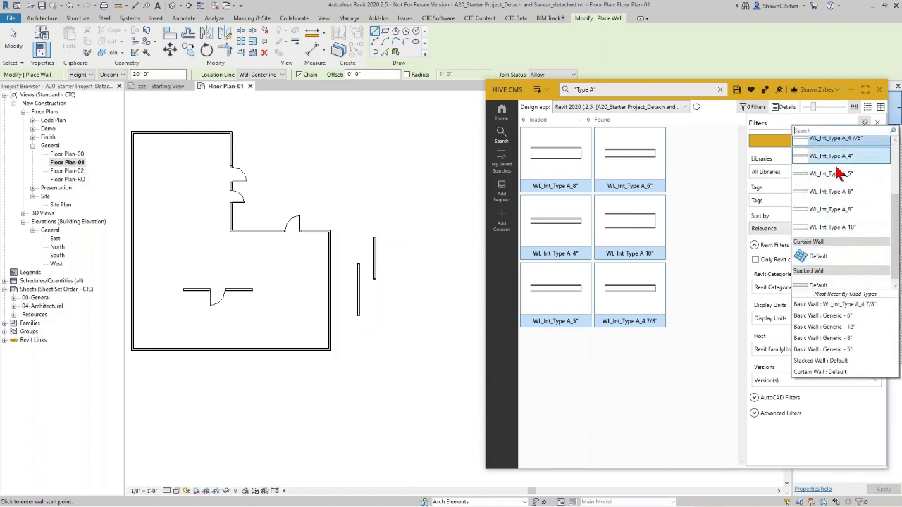
scroll(842, 187, up, 3)
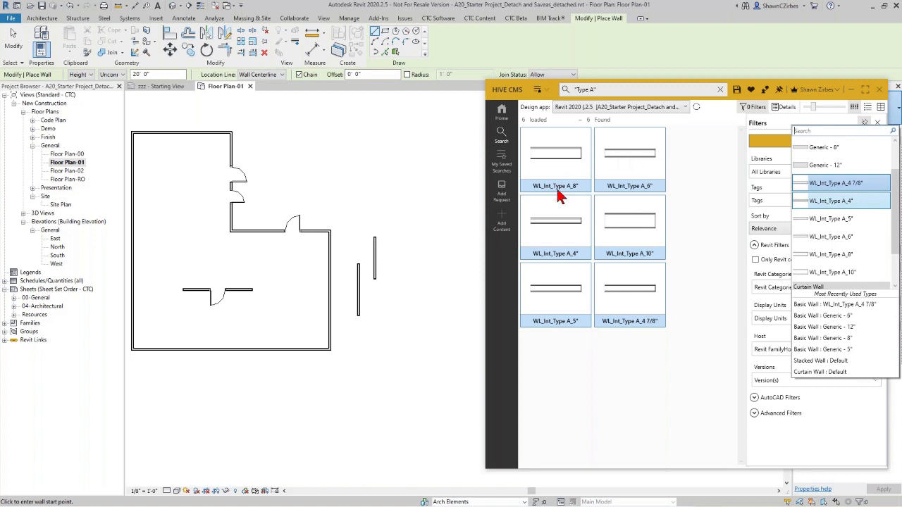
Review the library commands available for the multiple selected Type A walls and end the Wall command
click(577, 178)
right_click(576, 178)
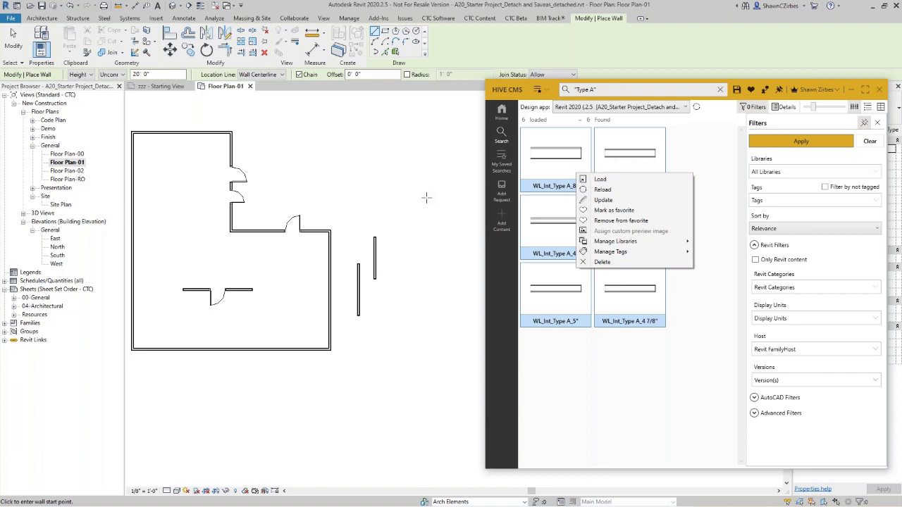
click(394, 202)
click(391, 192)
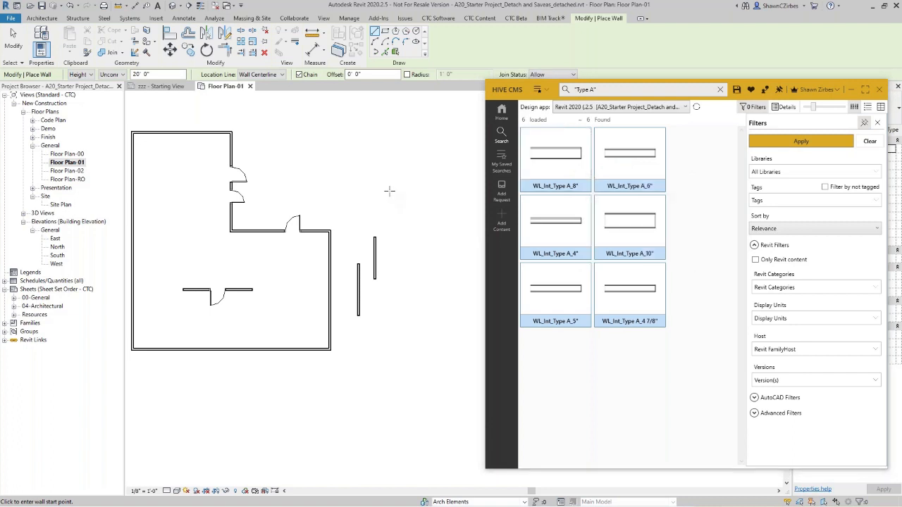
key(Escape)
key(Escape)
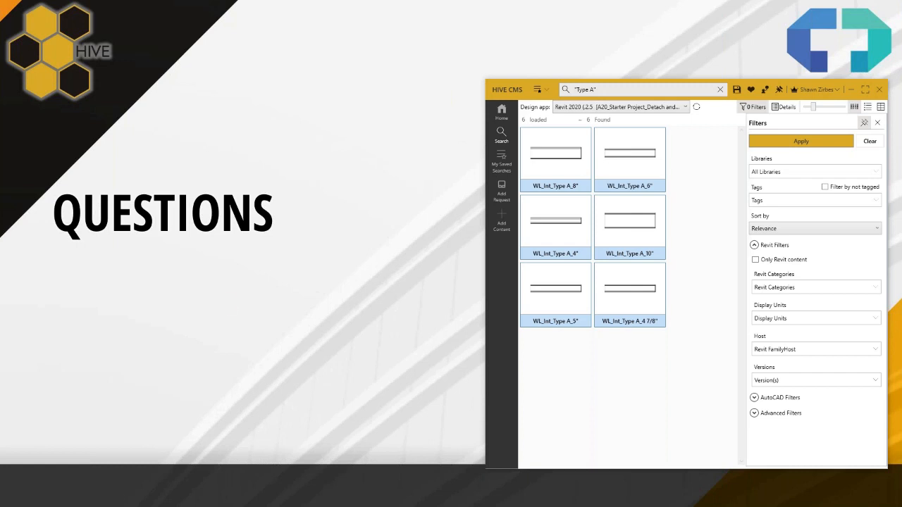
Select the WL_Int_Type A_8" wall alone in the library and review its available commands
click(541, 165)
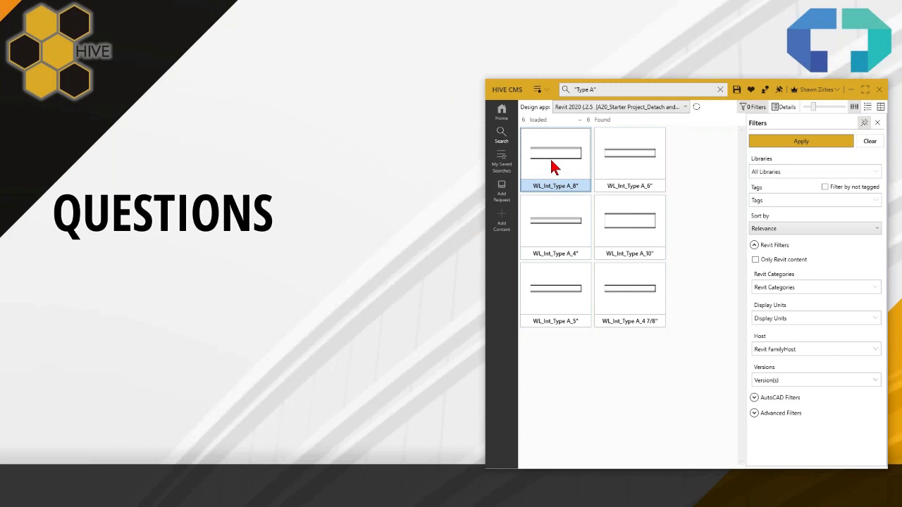
right_click(551, 161)
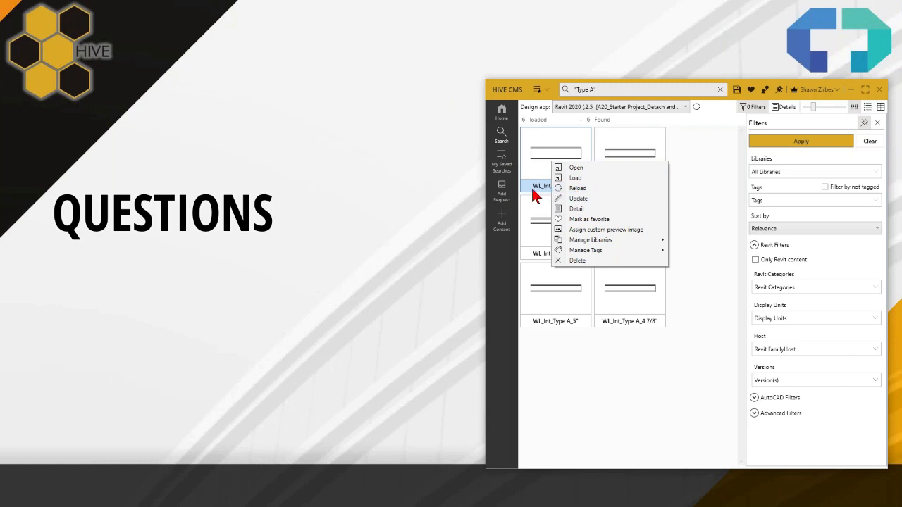
click(590, 394)
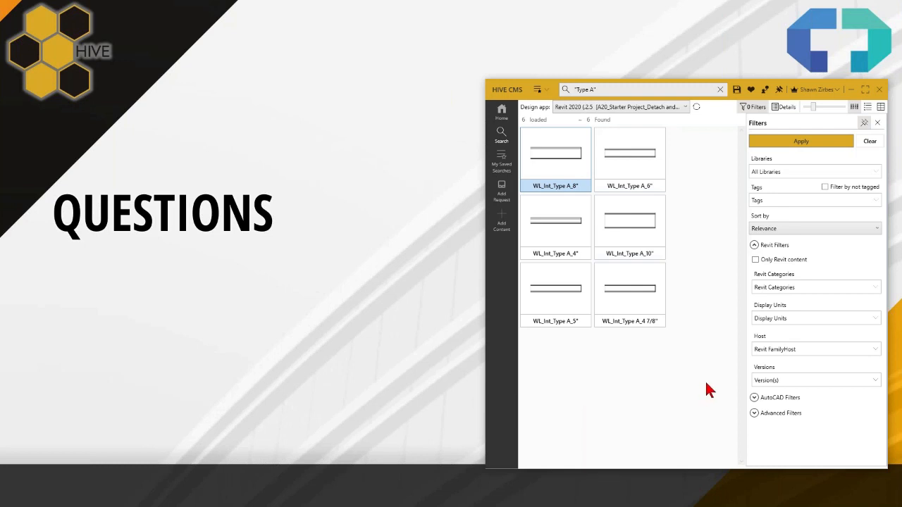
Show the contents of the Templates (CTC) library and turn off the Only Revit content filter
click(546, 90)
click(557, 128)
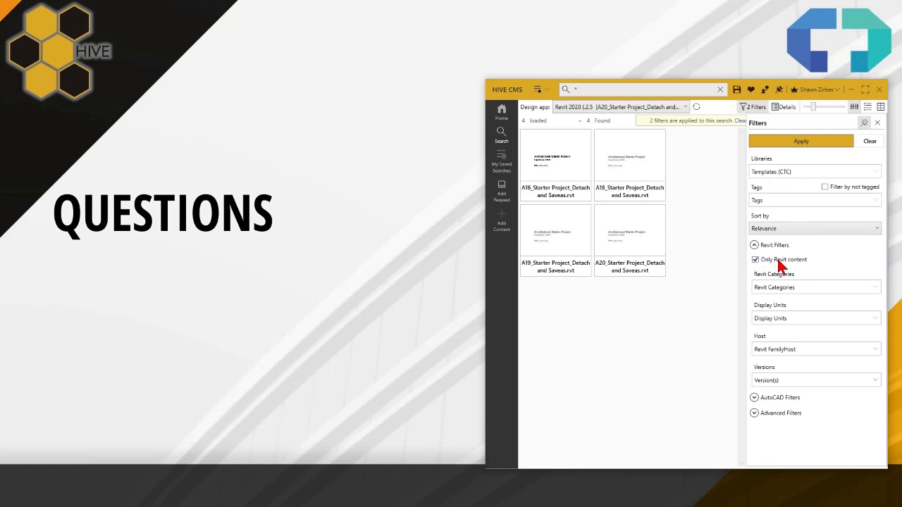
click(755, 260)
click(755, 260)
click(787, 143)
click(755, 260)
click(780, 143)
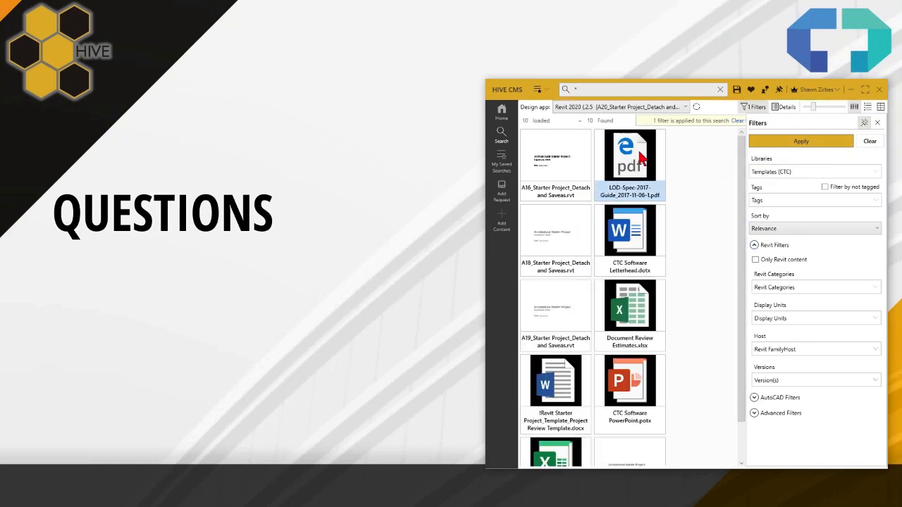
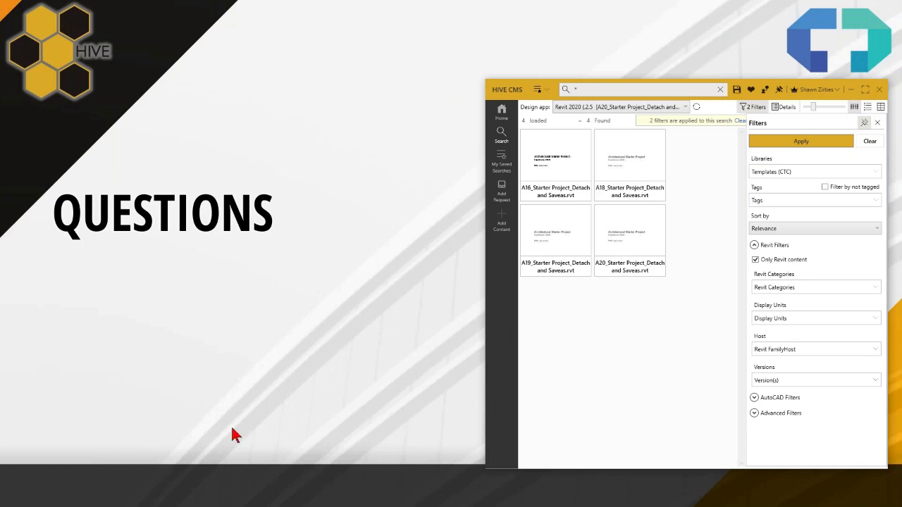
Switch to the Revit floor plan and filter the content by the Revit Content (MEPPP) library instead of Templates (CTC)
key(alt+Tab)
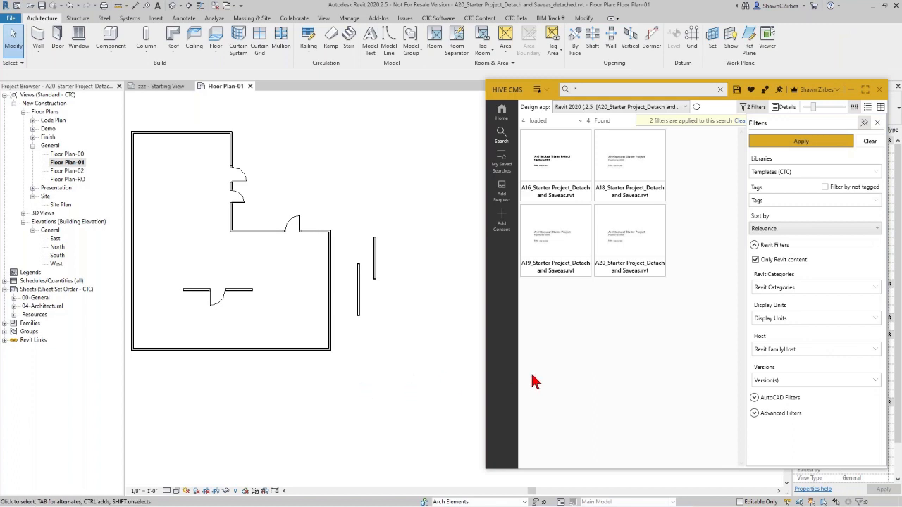
click(550, 234)
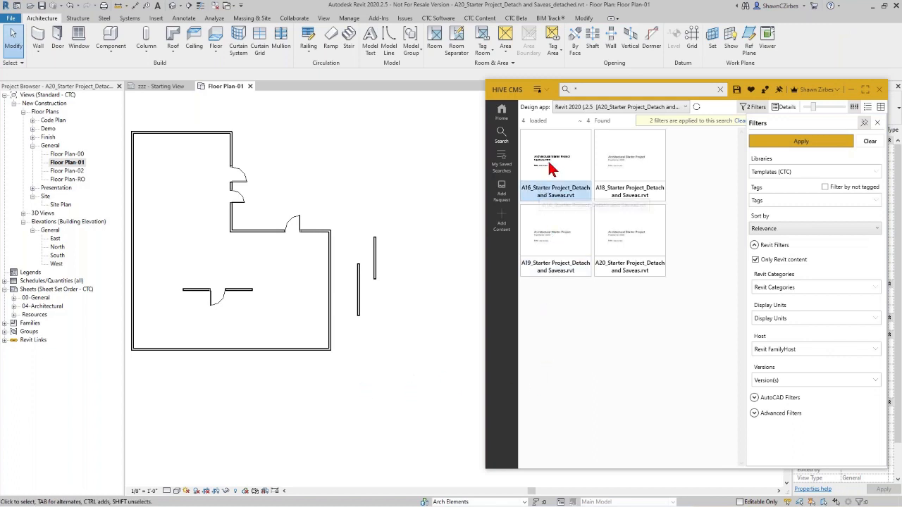
click(772, 176)
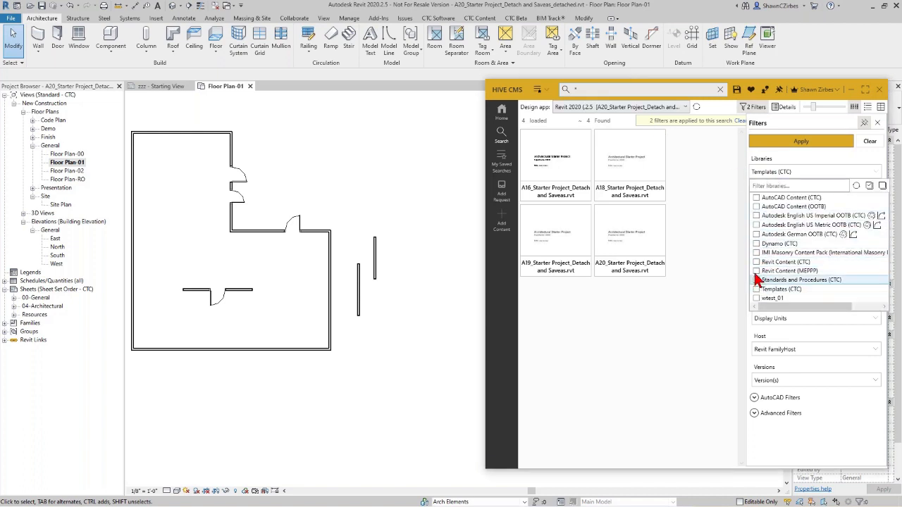
click(756, 272)
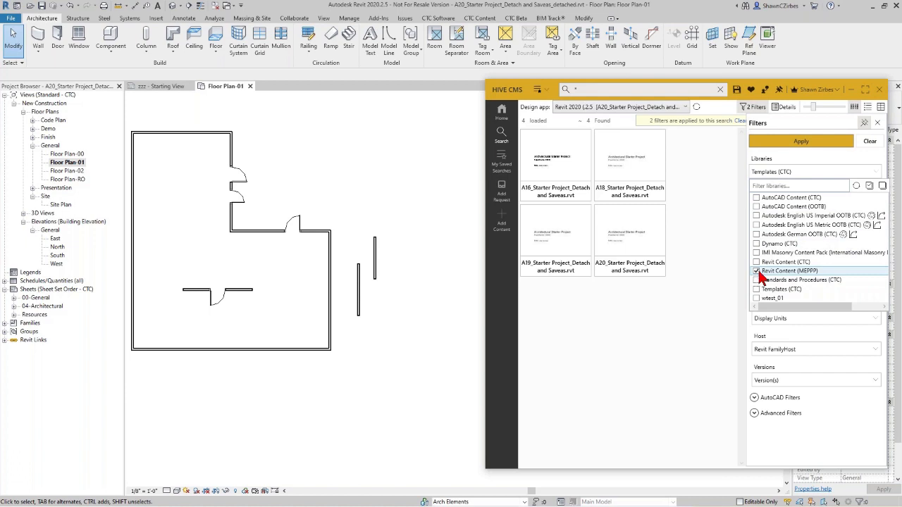
click(713, 239)
Restrict the Revit categories to Views and apply the filters to list the library's views
click(790, 291)
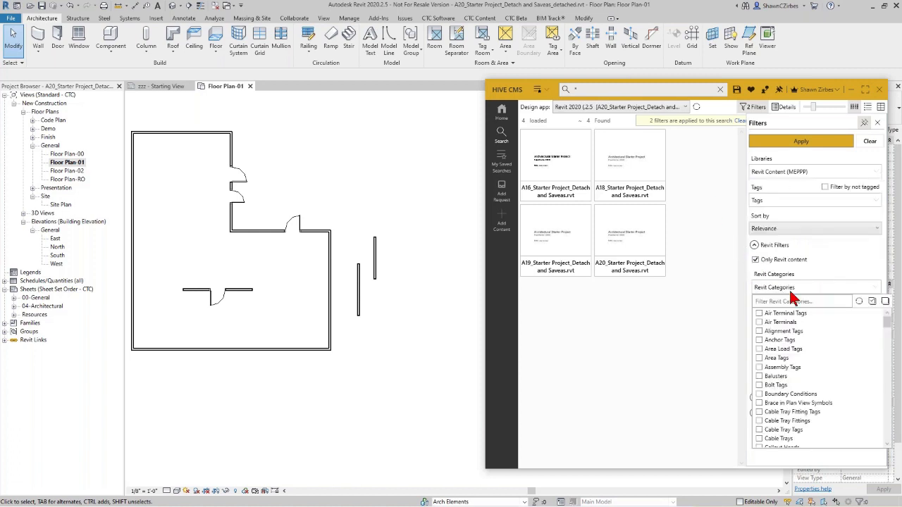
click(790, 302)
text(vi)
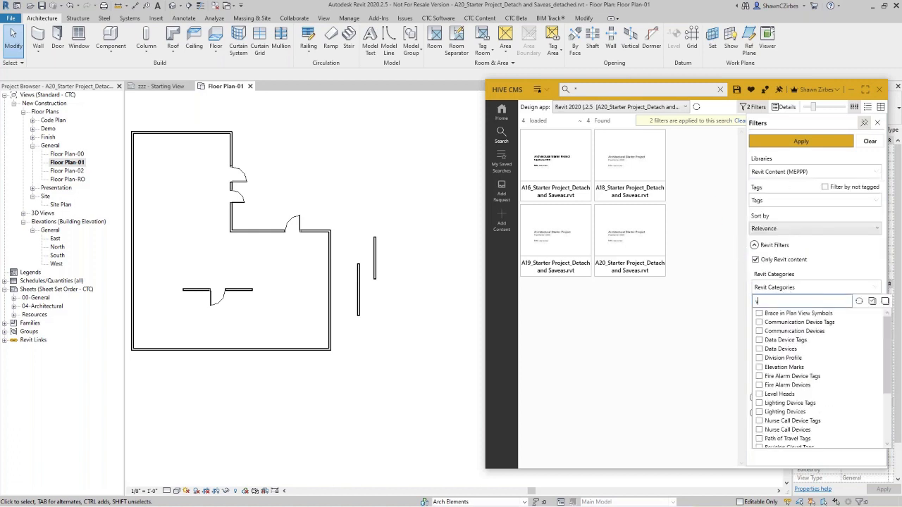
text(ew)
click(759, 340)
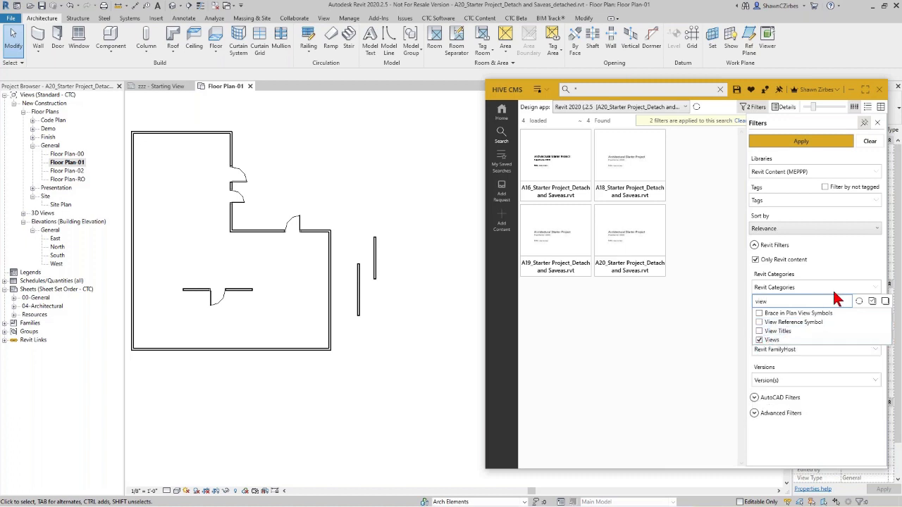
double_click(779, 305)
key(BackSpace)
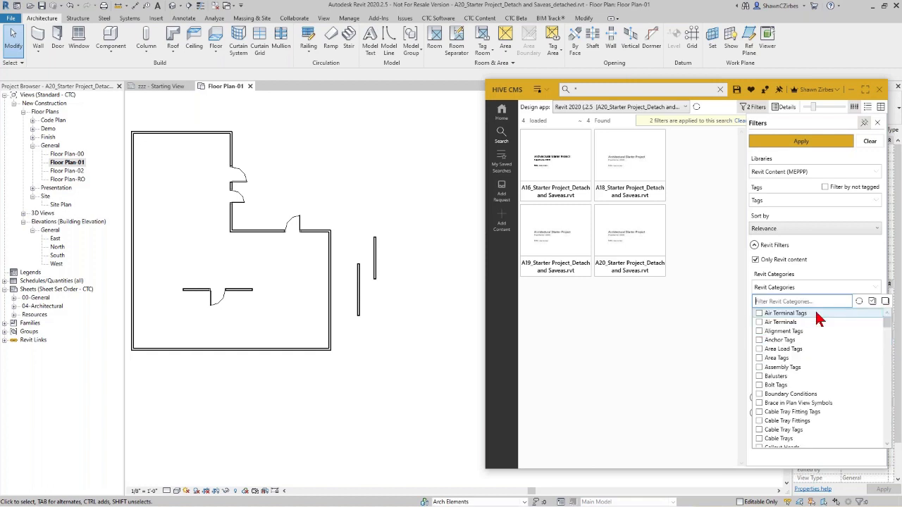
click(821, 145)
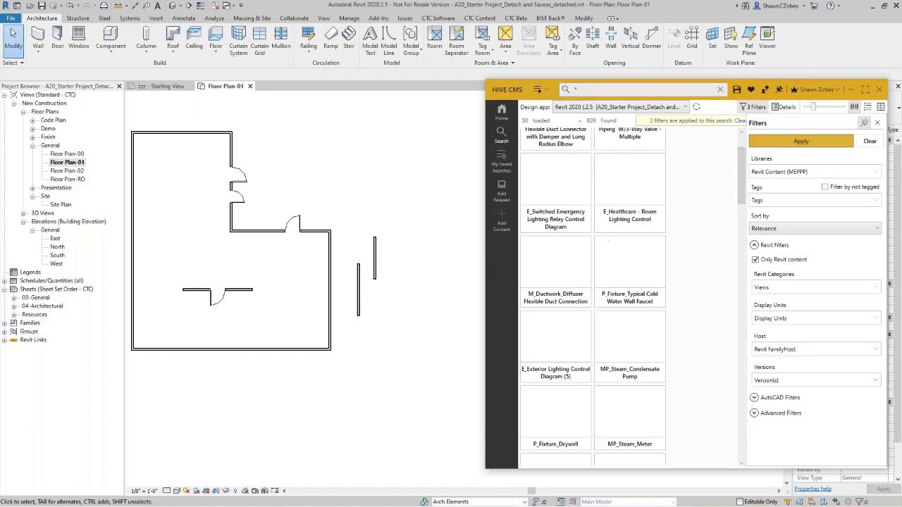
scroll(703, 276, up, 2)
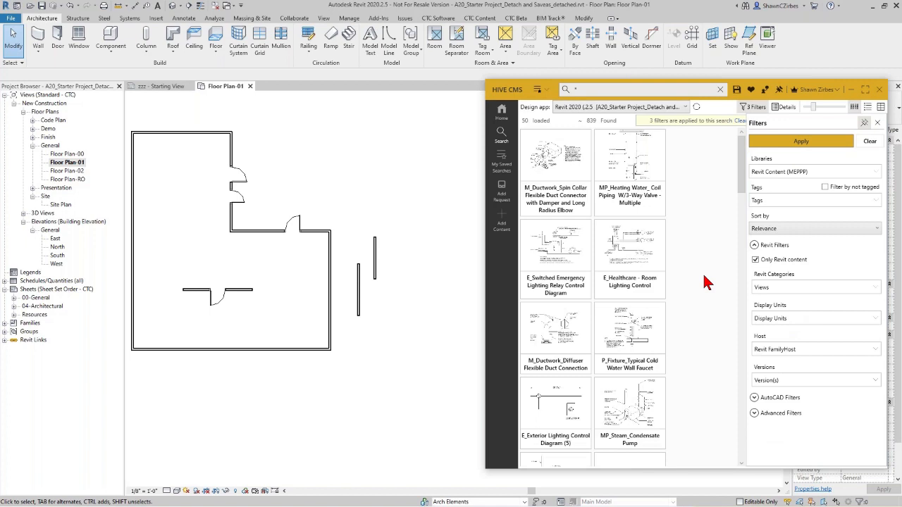
Load the E_Switched Emergency Lighting Relay Control Diagram drafting view into the project and look over the whole diagram
click(570, 91)
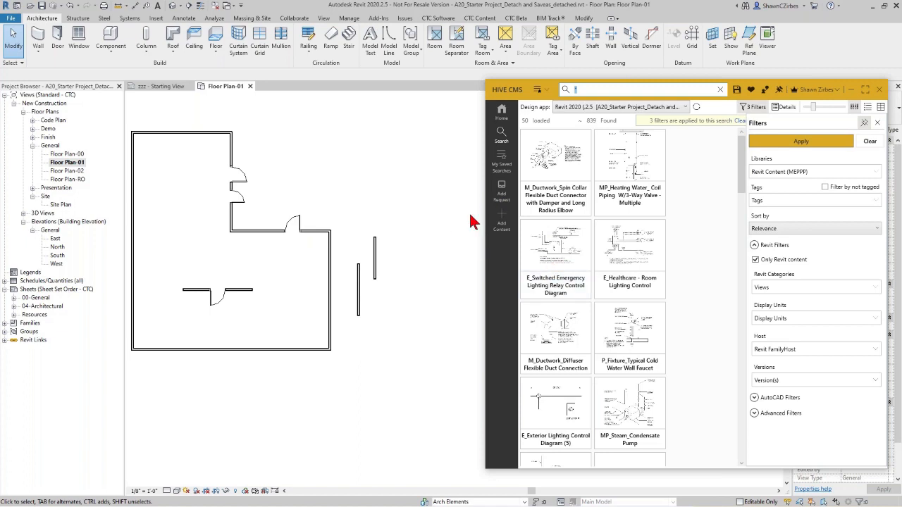
right_click(546, 259)
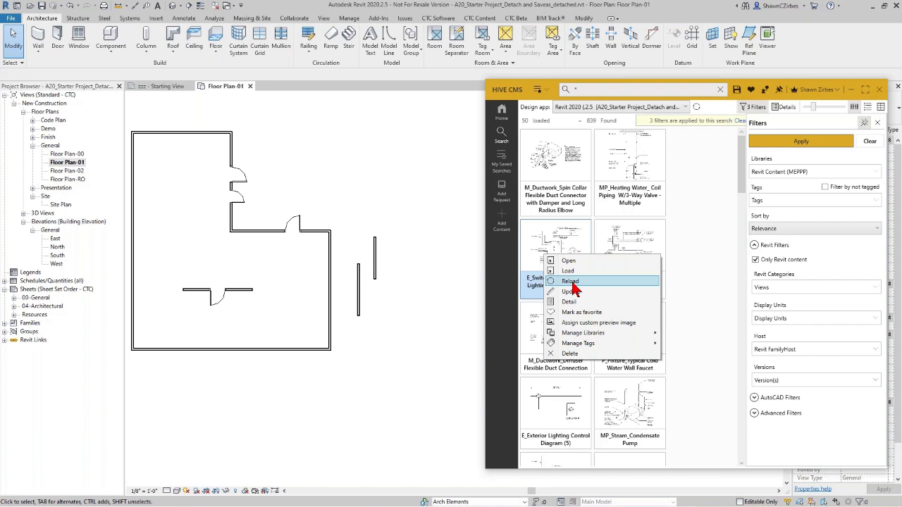
click(572, 243)
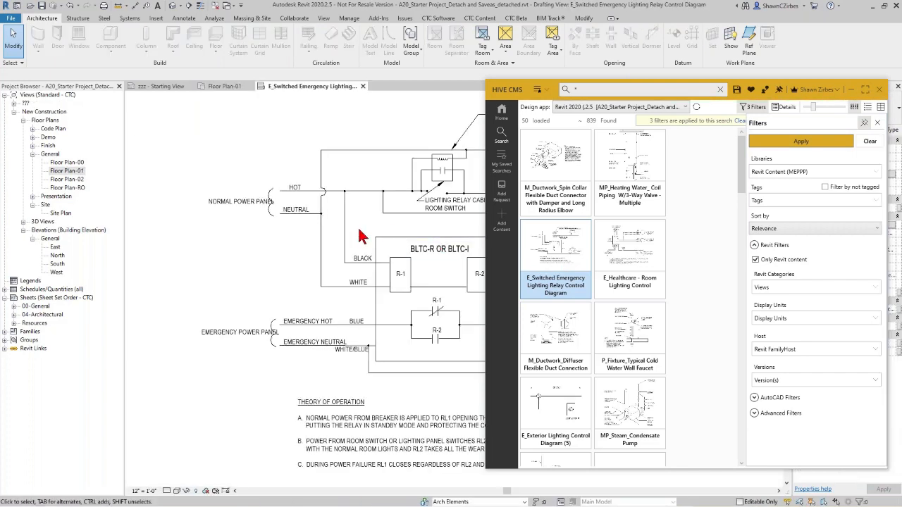
scroll(305, 238, down, 6)
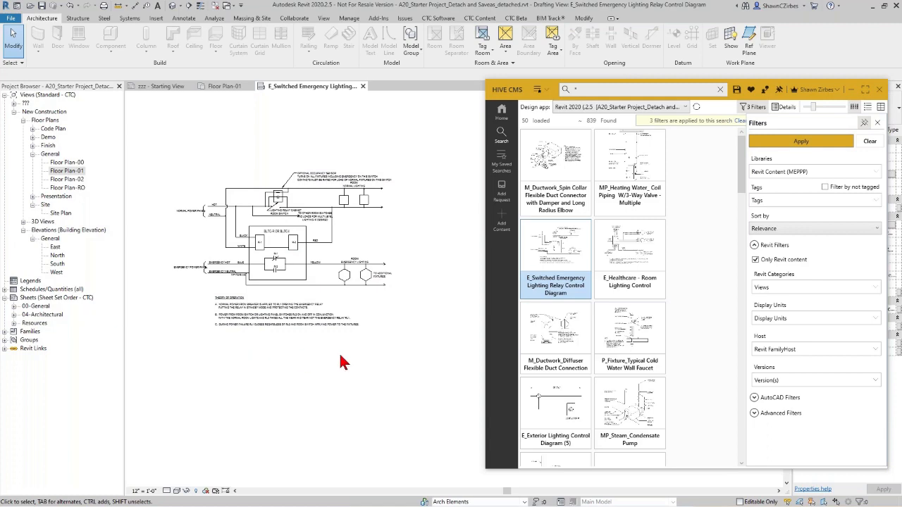
scroll(326, 394, up, 1)
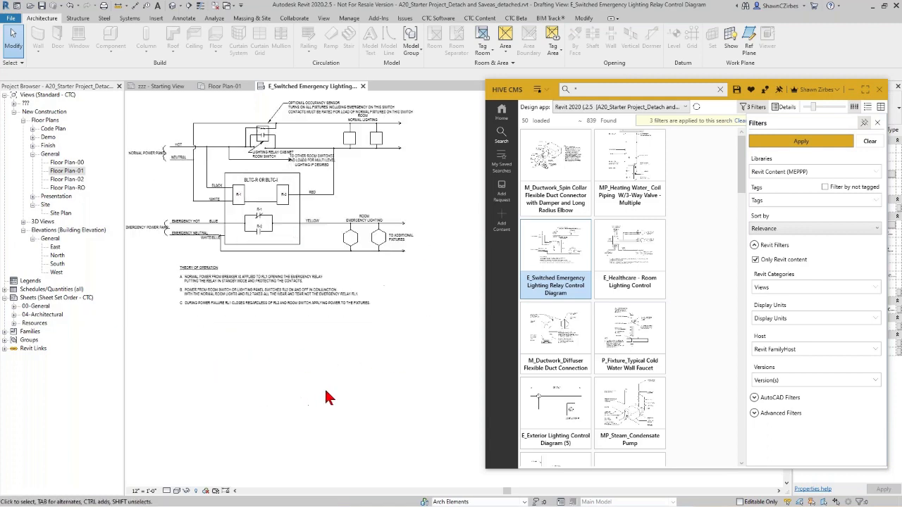
scroll(324, 385, down, 1)
middle_drag(343, 364, 345, 398)
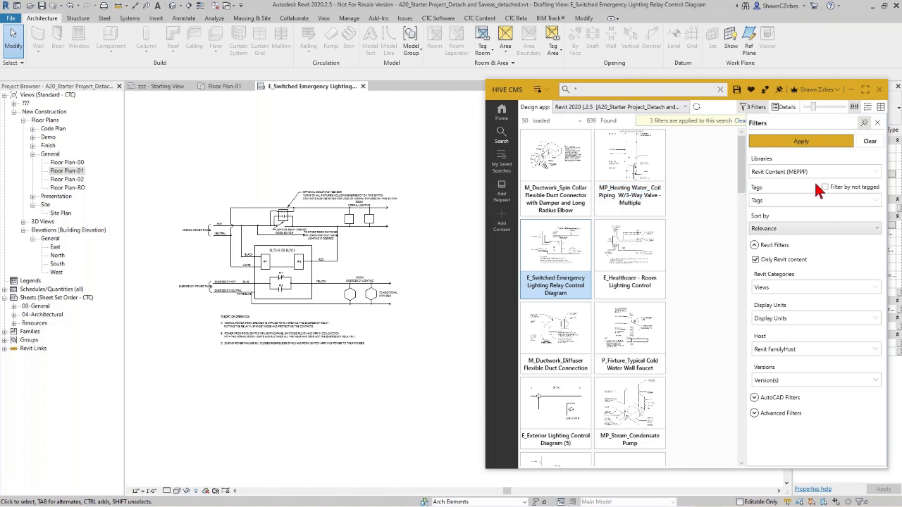
Replace the Views category filter with Sheets and apply the filters
click(778, 291)
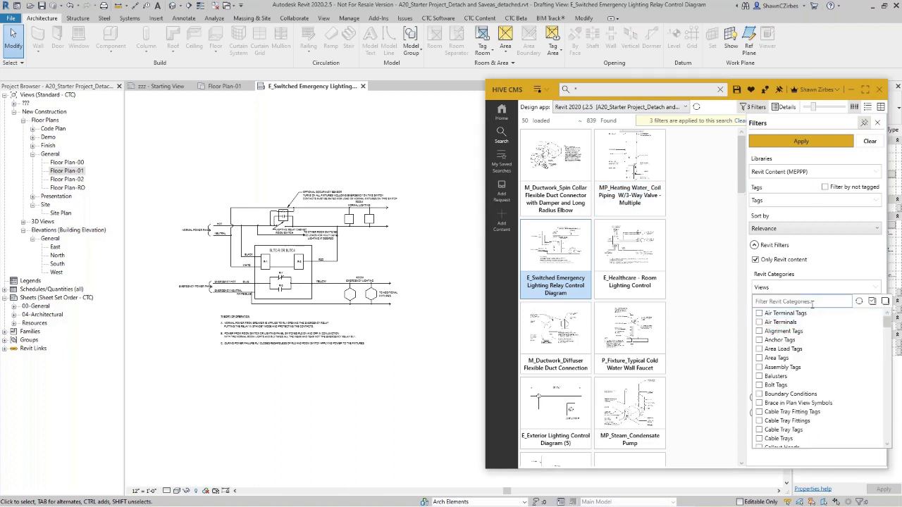
click(873, 302)
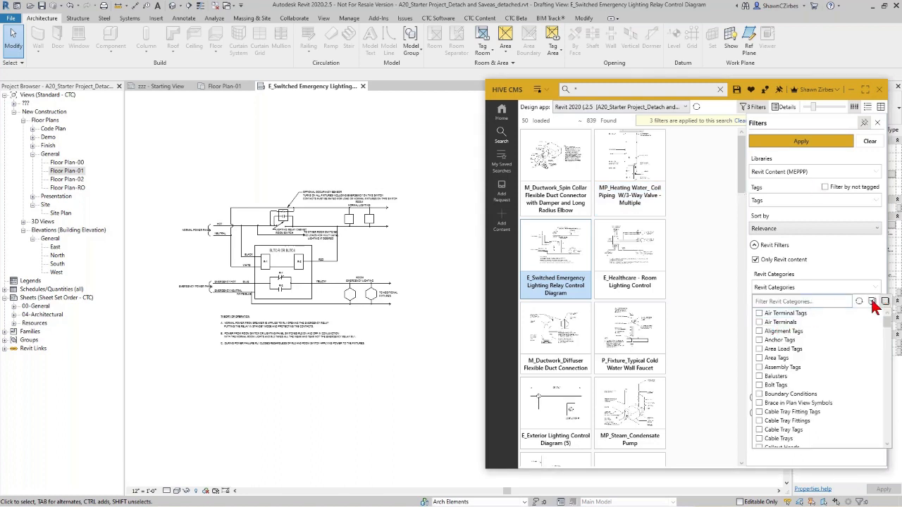
click(814, 301)
text(shee)
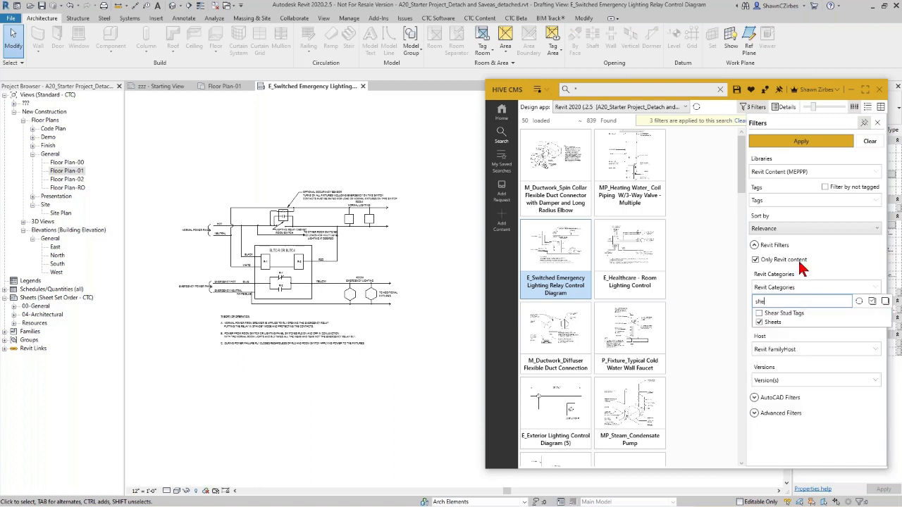
click(785, 142)
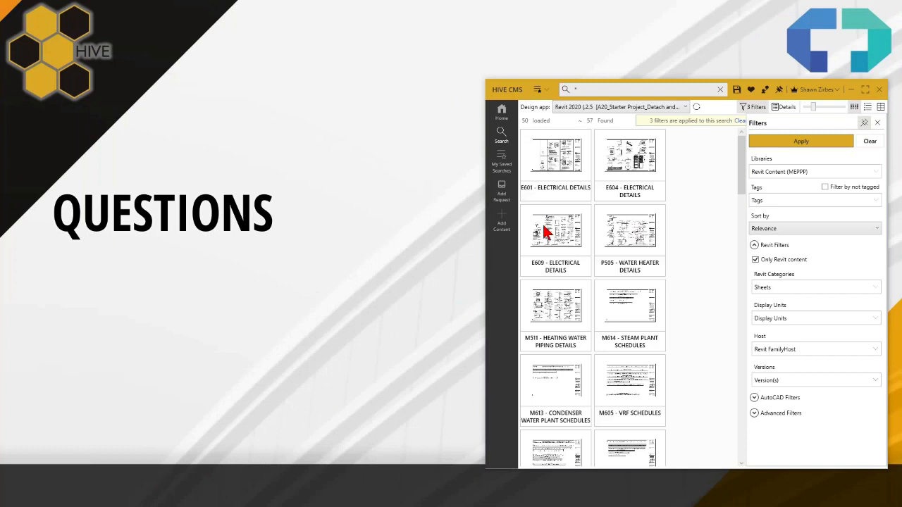
Review the library commands available for the E609 - ELECTRICAL DETAILS sheet and return to the presentation slide
right_click(546, 265)
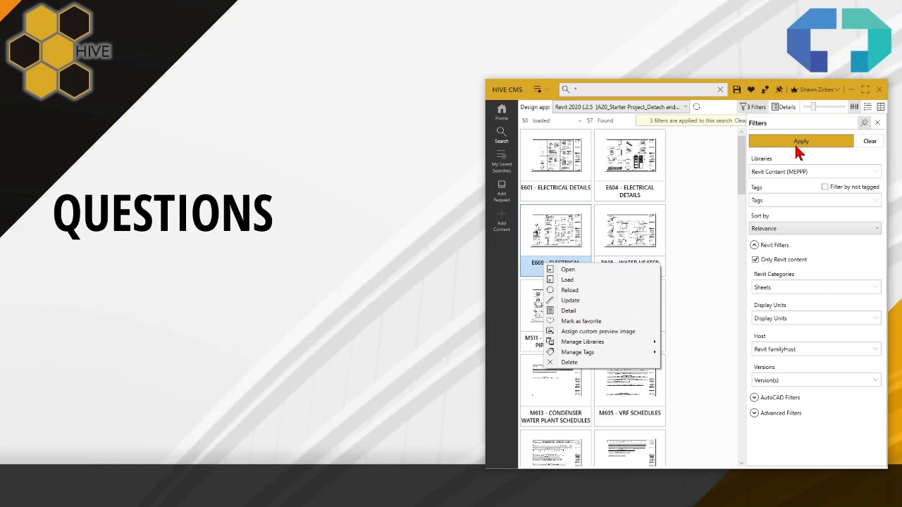
click(778, 91)
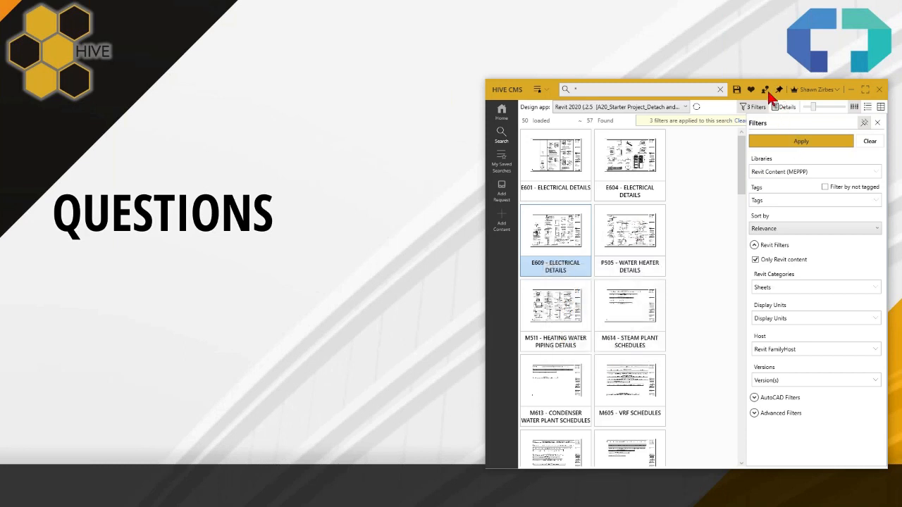
click(145, 279)
click(144, 279)
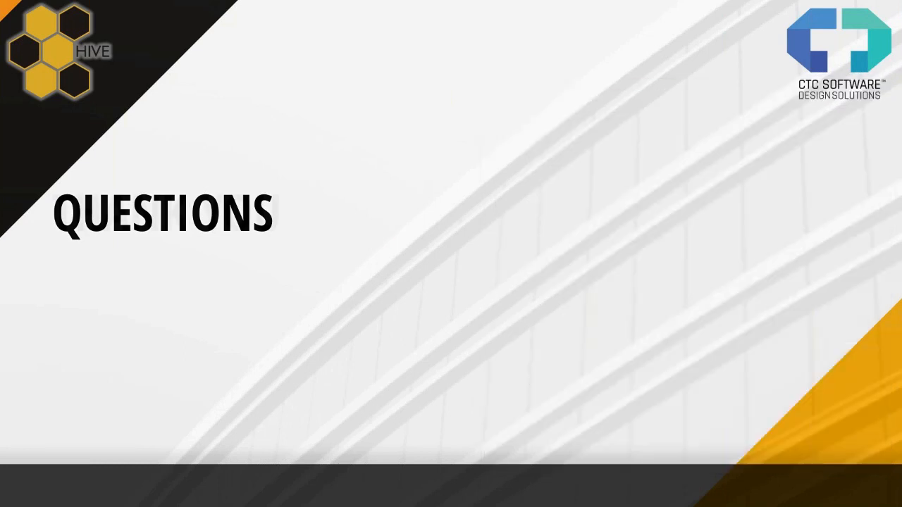